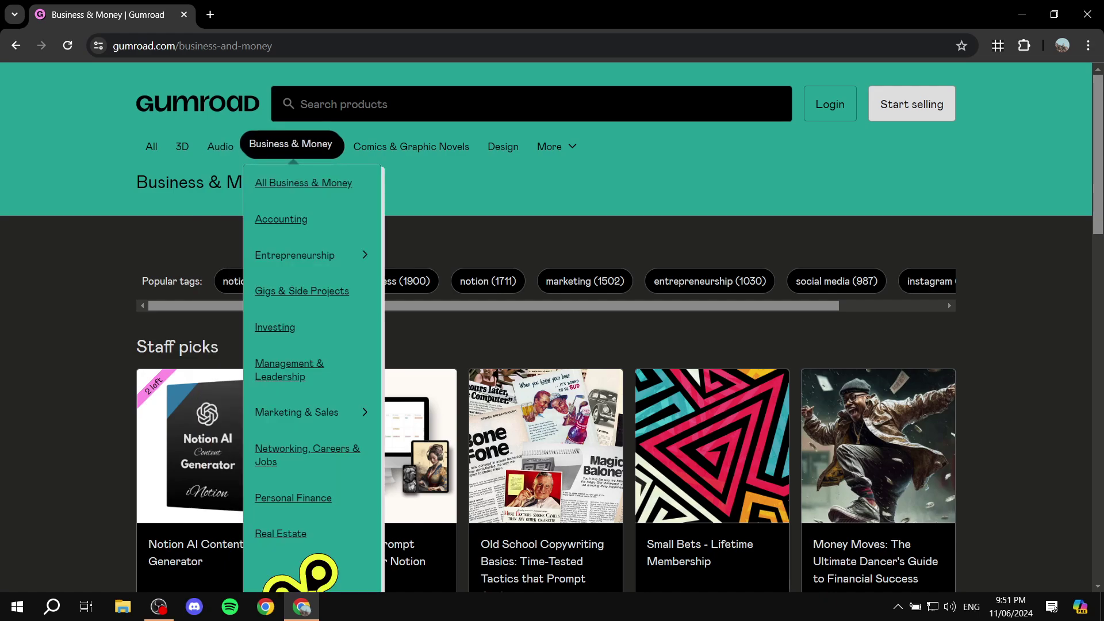
- Show the subcategory dropdown under the Business & Money category pill
mouse_move(293, 145)
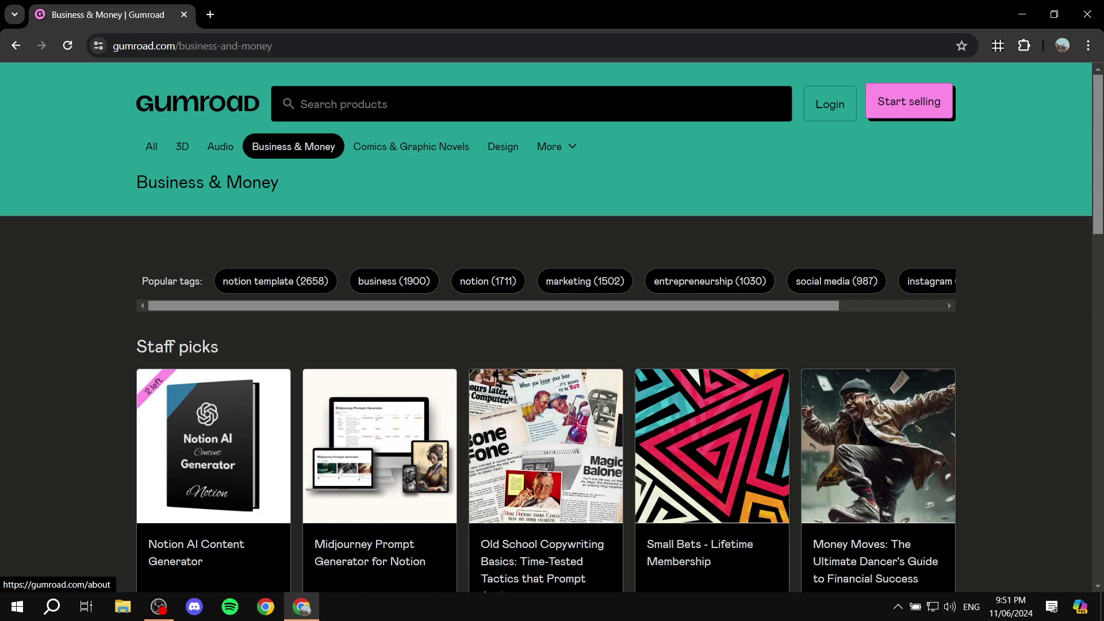
- Open the Start selling page and read through the whole About page
left_click(909, 101)
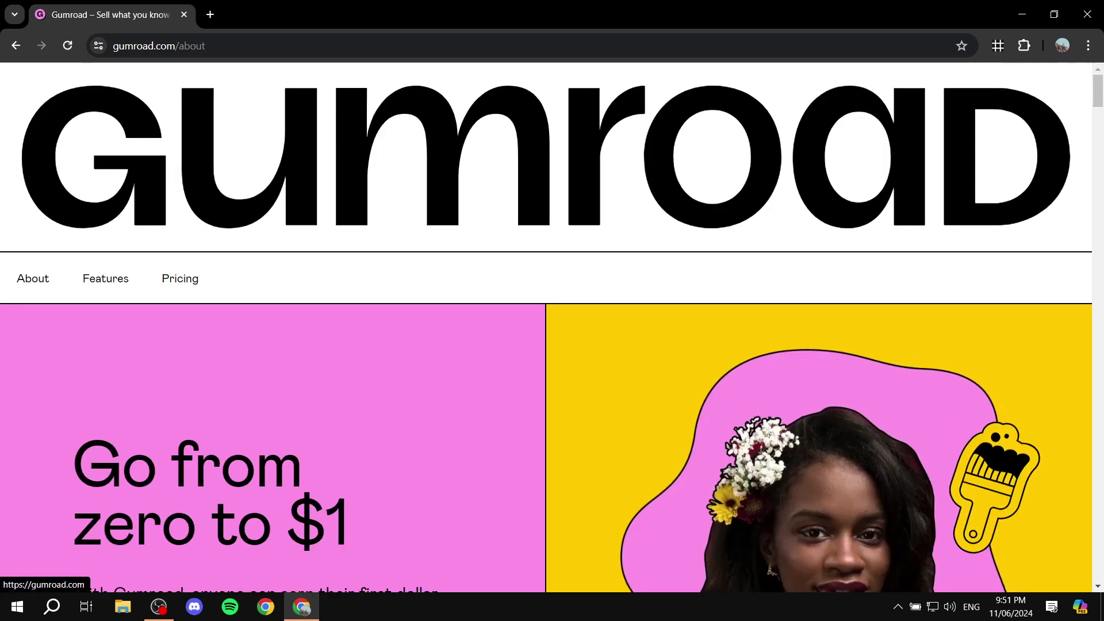
scroll(551, 328, "down", 7)
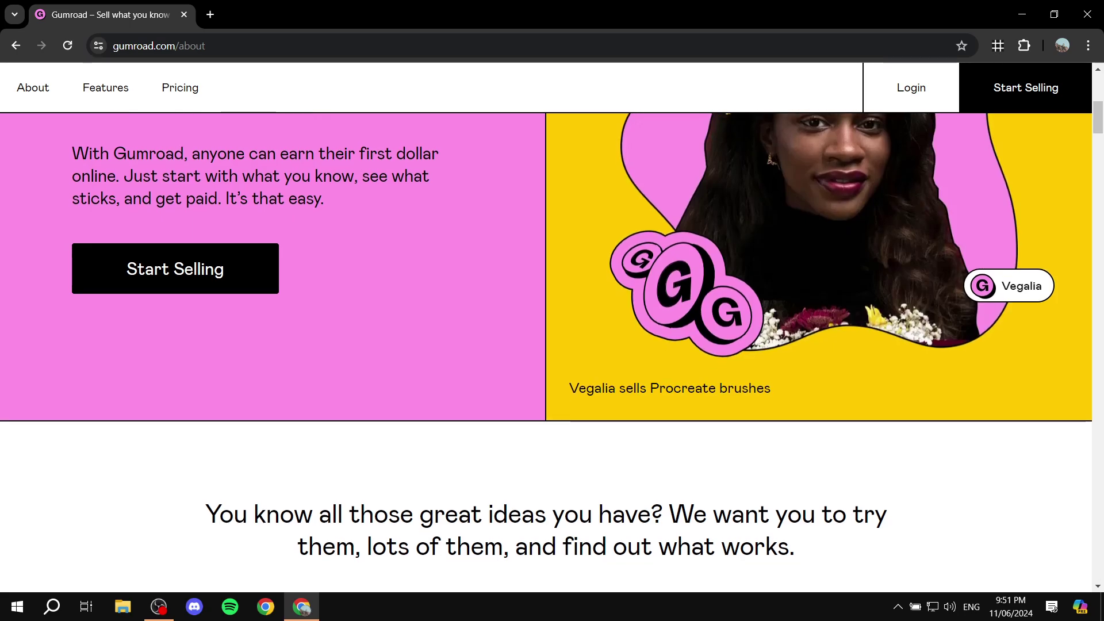
scroll(552, 345, "down", 7)
scroll(552, 345, "up", 9)
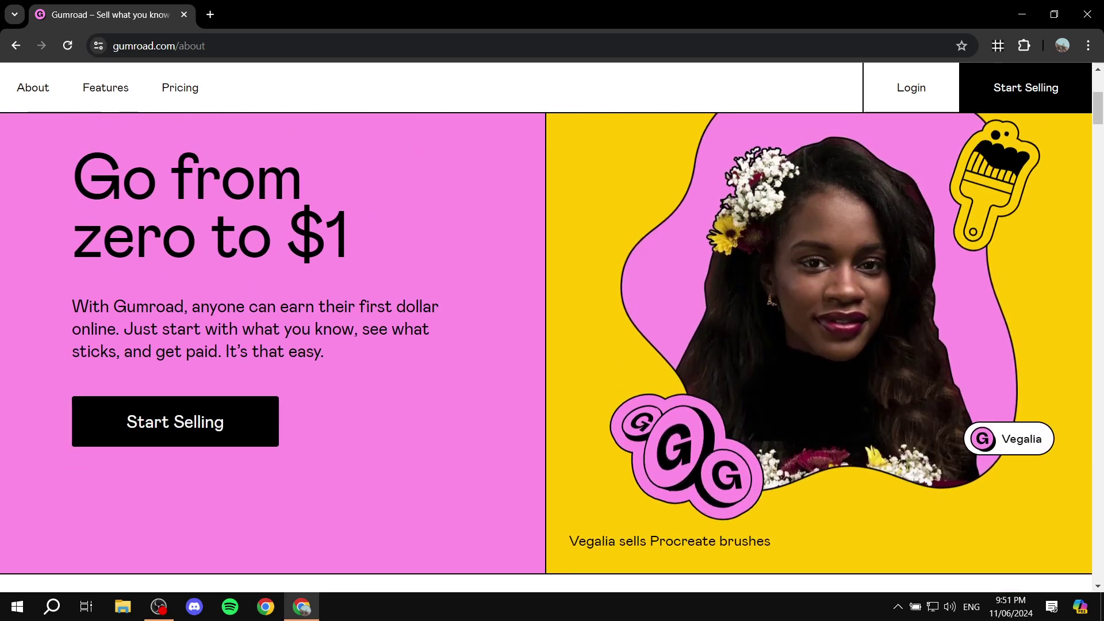
scroll(552, 351, "down", 7)
scroll(552, 351, "down", 5)
scroll(552, 350, "down", 9)
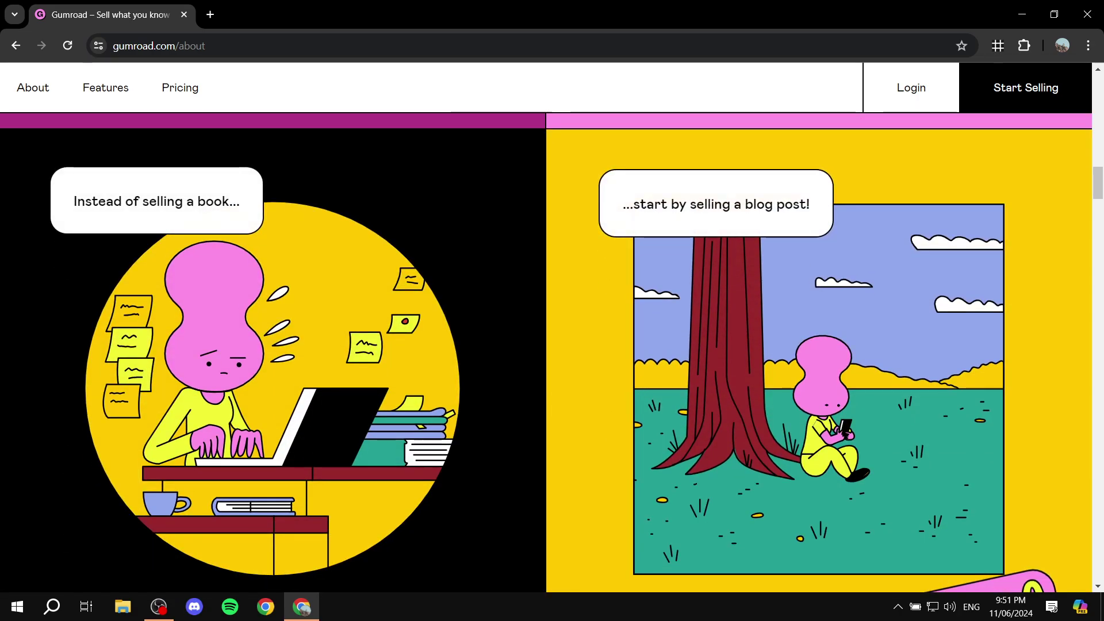
scroll(552, 351, "down", 11)
scroll(552, 350, "down", 8)
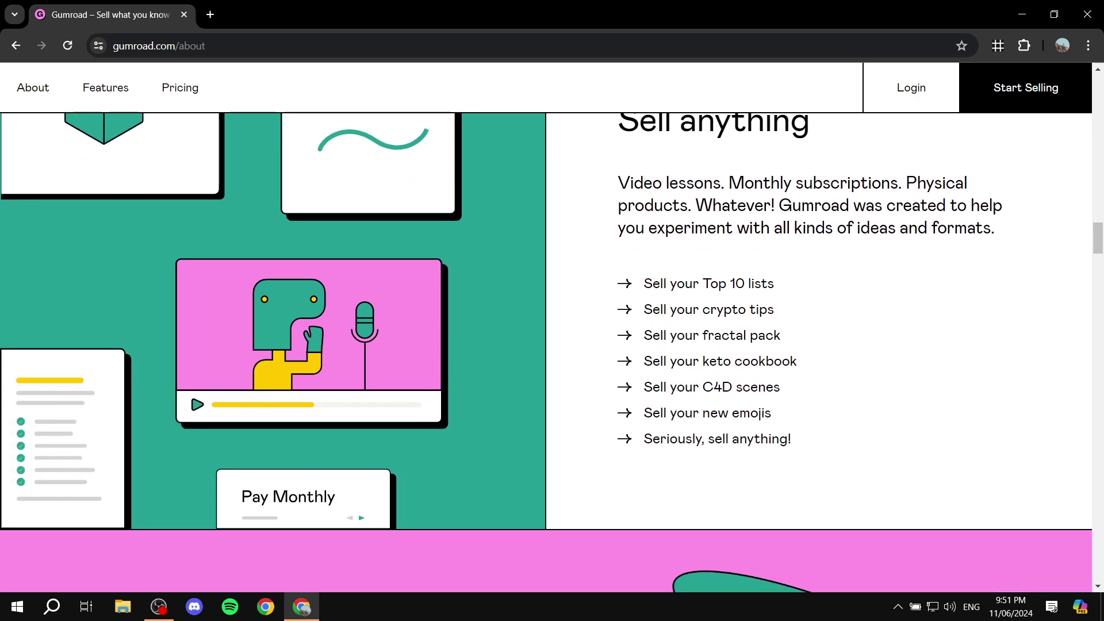
scroll(552, 350, "up", 2)
scroll(552, 350, "down", 16)
scroll(552, 350, "down", 4)
scroll(552, 351, "down", 18)
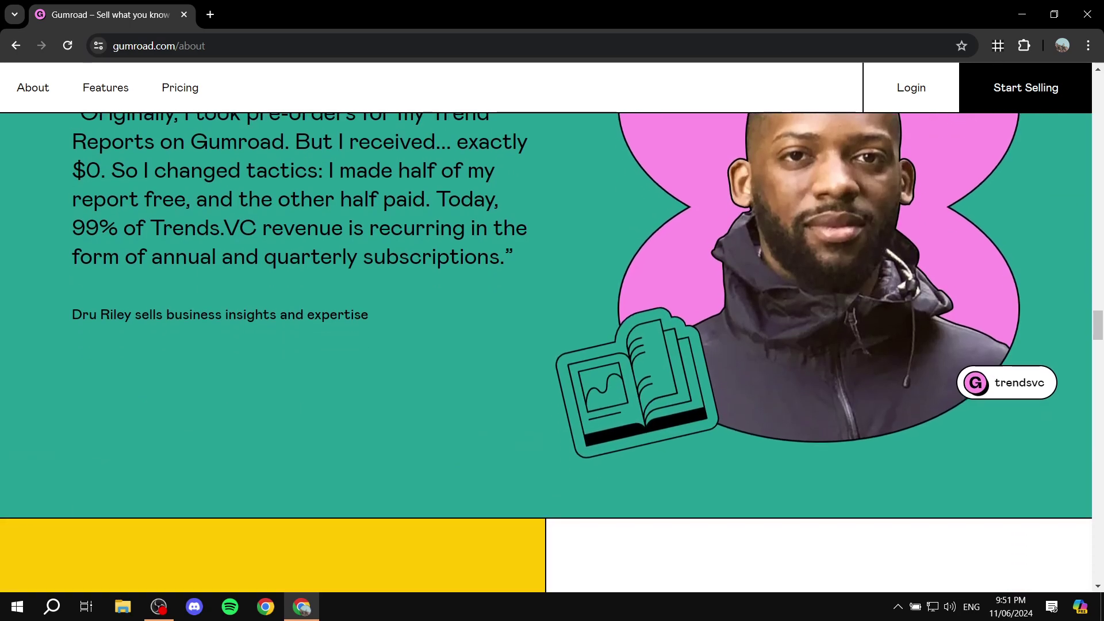
scroll(551, 350, "up", 7)
scroll(552, 351, "up", 20)
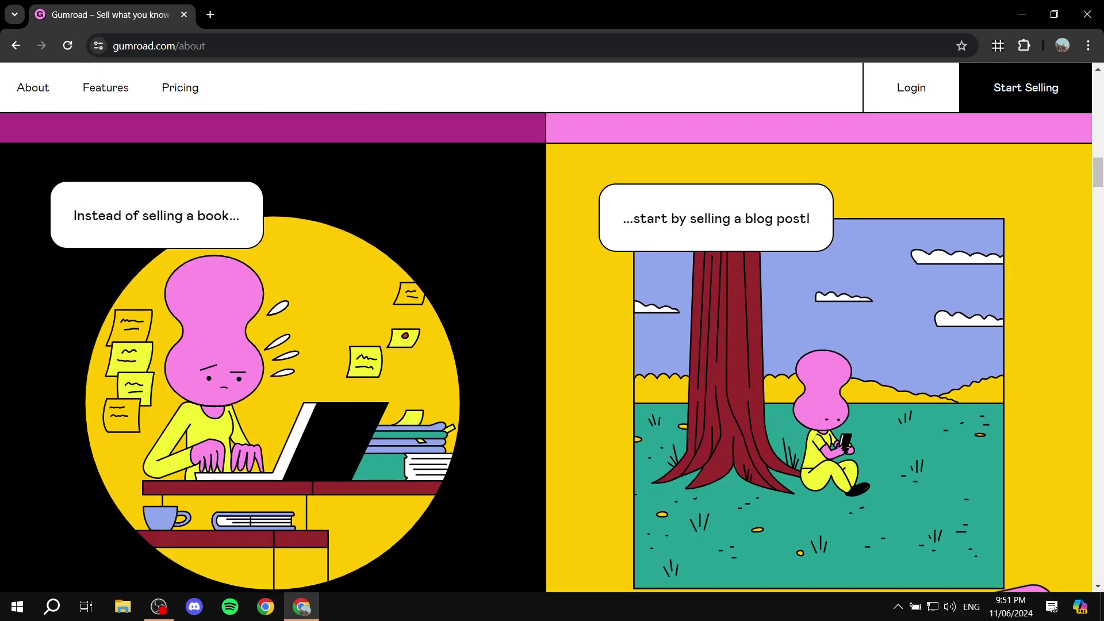
scroll(552, 350, "up", 7)
- View the Pricing page, highlight the '10% flat' fee heading, then go to sign-up
left_click(180, 87)
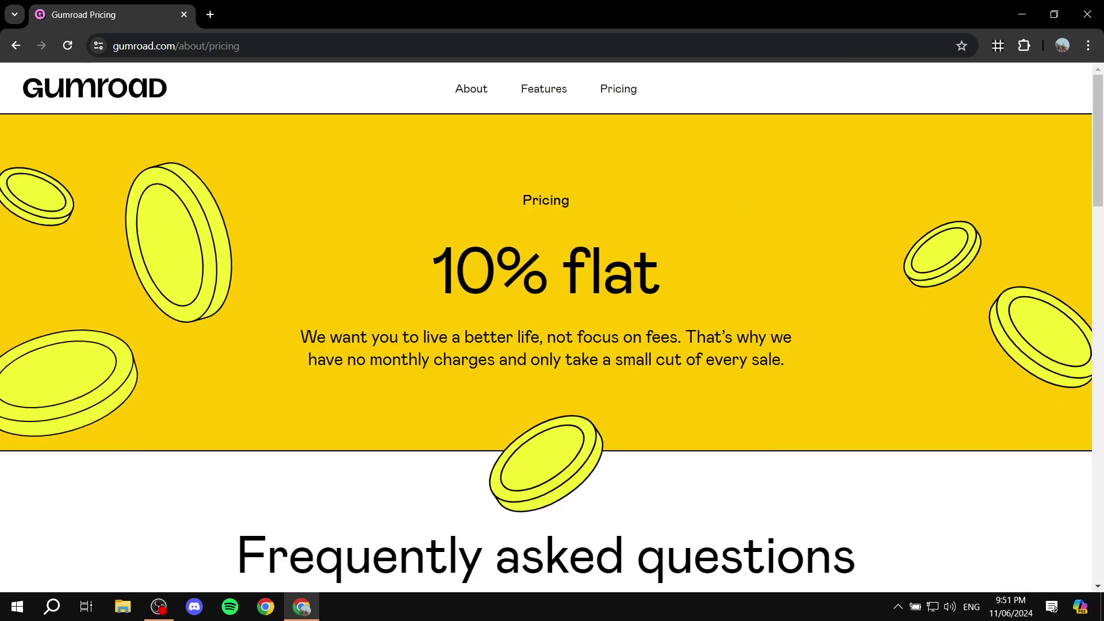
scroll(552, 345, "down", 3)
scroll(552, 345, "up", 3)
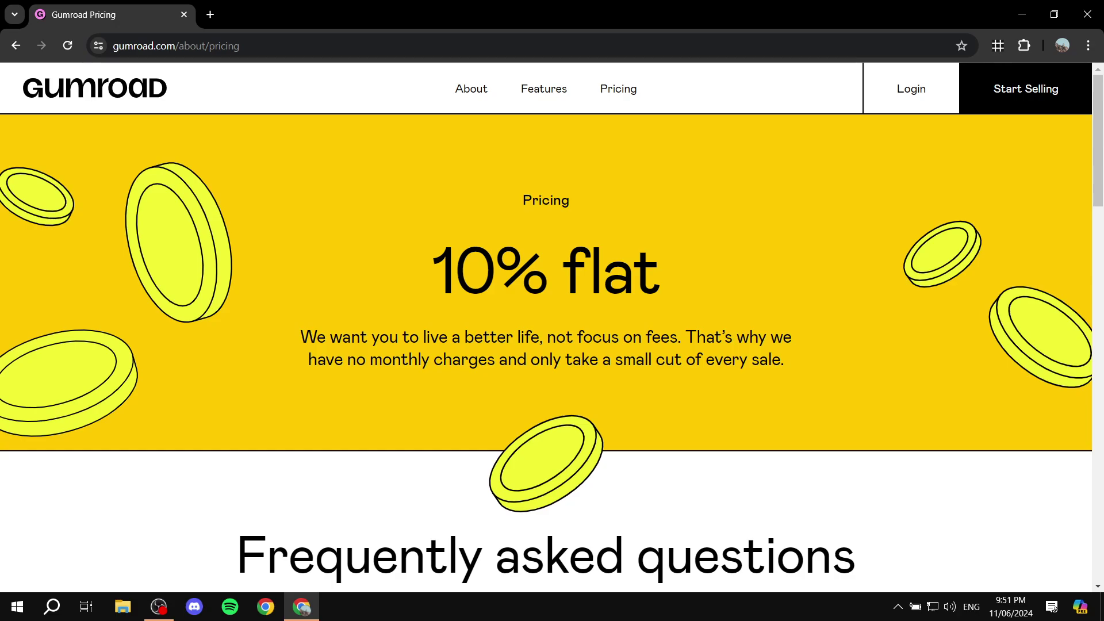
triple_click(546, 270)
left_click_drag(433, 267, 659, 268)
left_click(1025, 89)
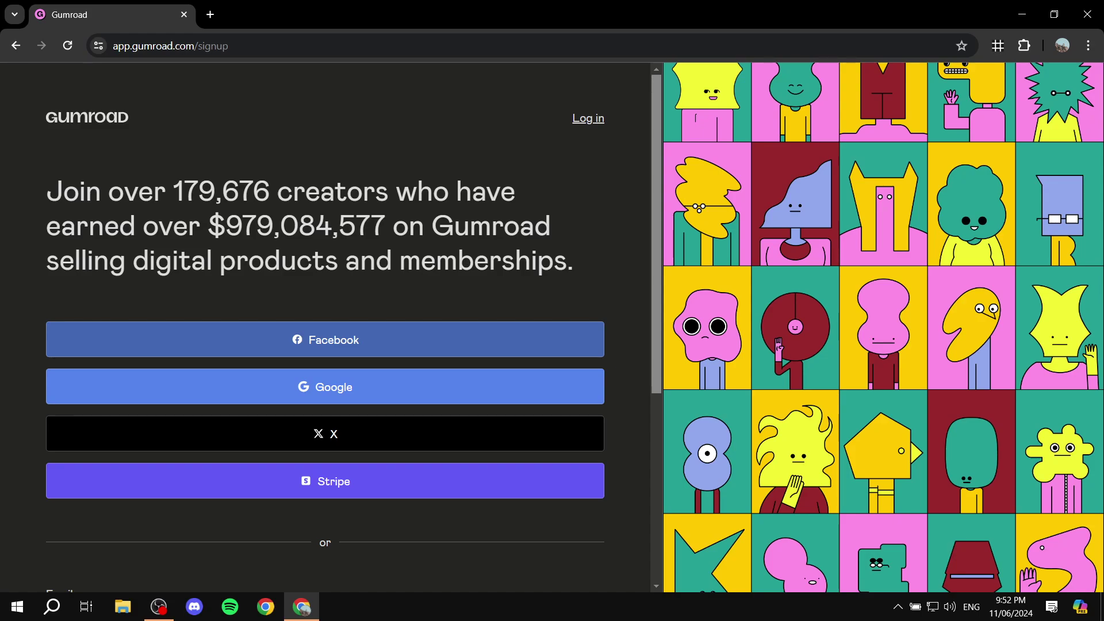
- Try the Email and Password fields, then sign in with Google to reach the Welcome dashboard
scroll(325, 327, "down", 4)
left_click(324, 410)
left_click(325, 492)
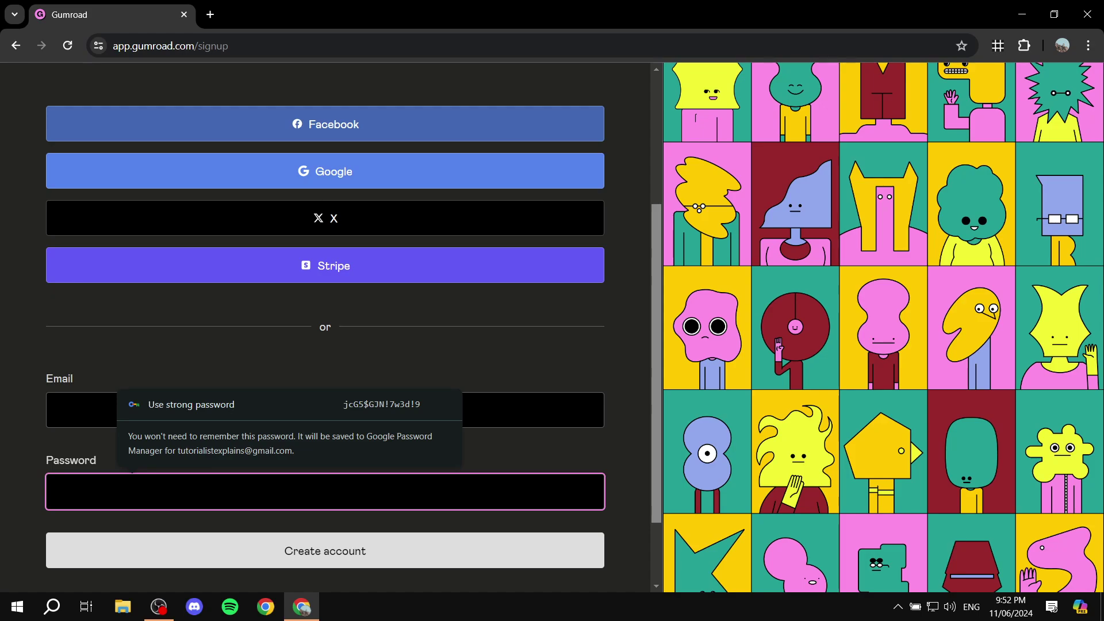
left_click(325, 356)
scroll(325, 172, "up", 3)
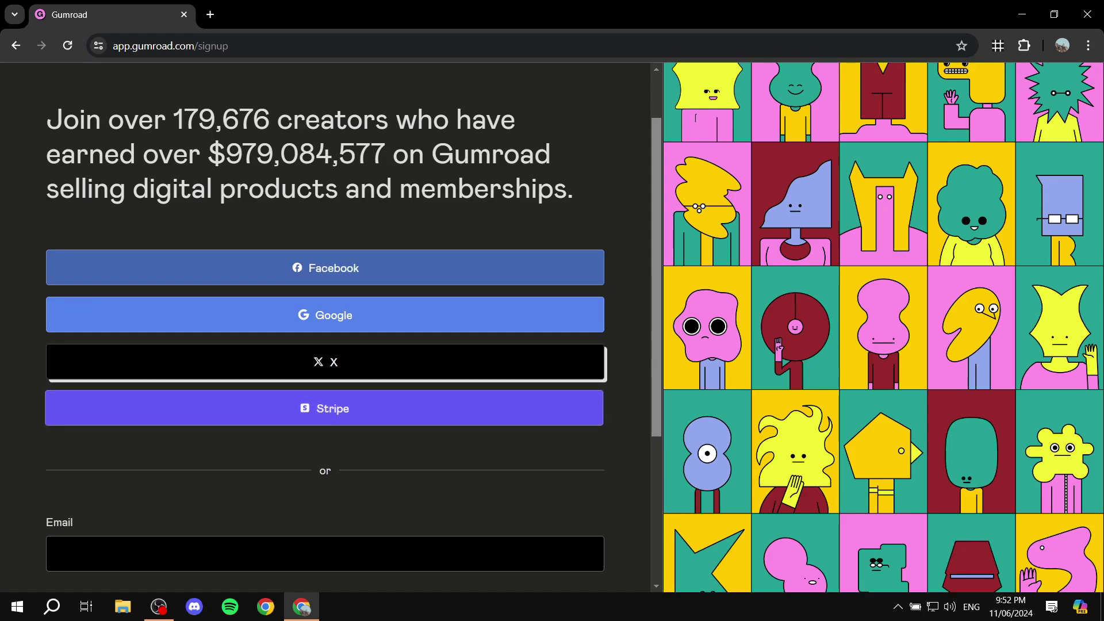
scroll(325, 410, "down", 4)
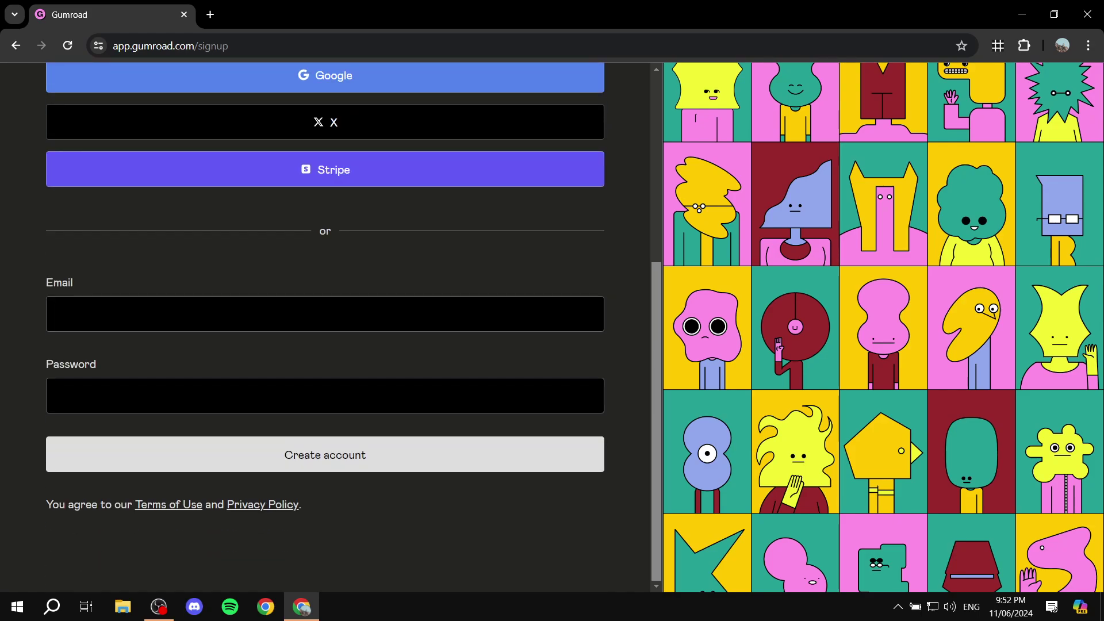
scroll(325, 287, "up", 4)
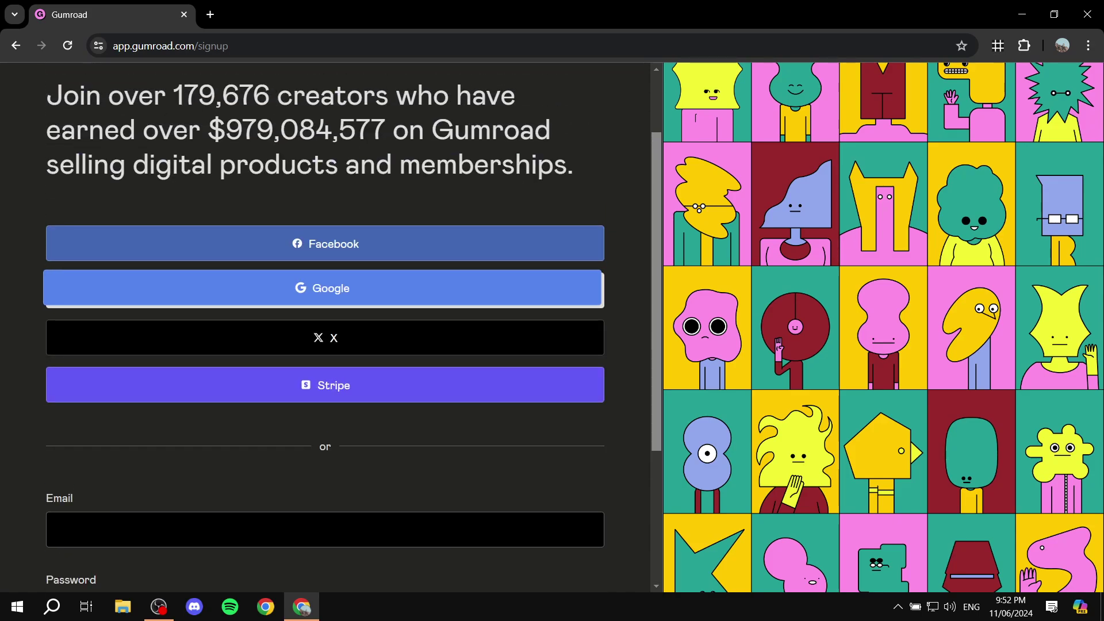
left_click(324, 287)
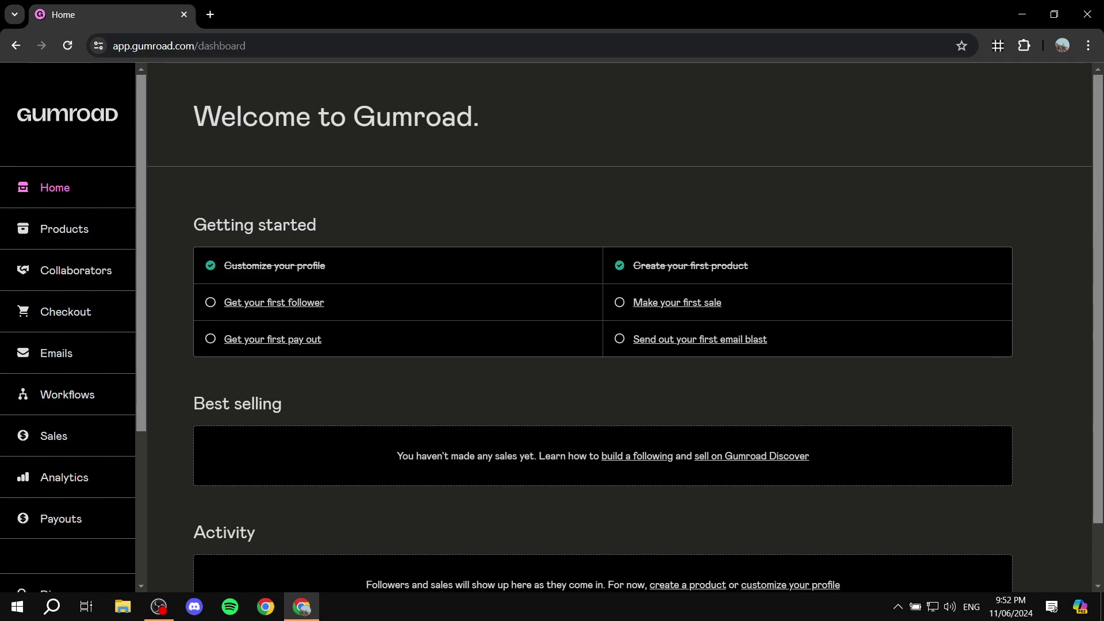
- Open Products to see the published Testing Course at $50 with no sales
scroll(619, 333, "down", 1)
scroll(619, 332, "up", 1)
scroll(619, 333, "down", 2)
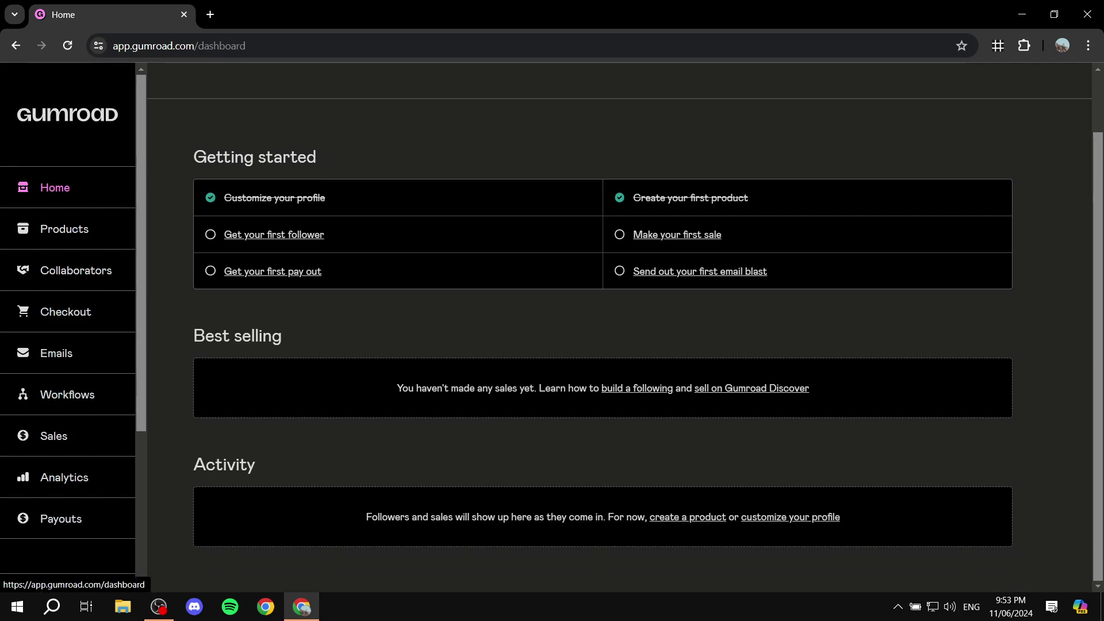
left_click(65, 228)
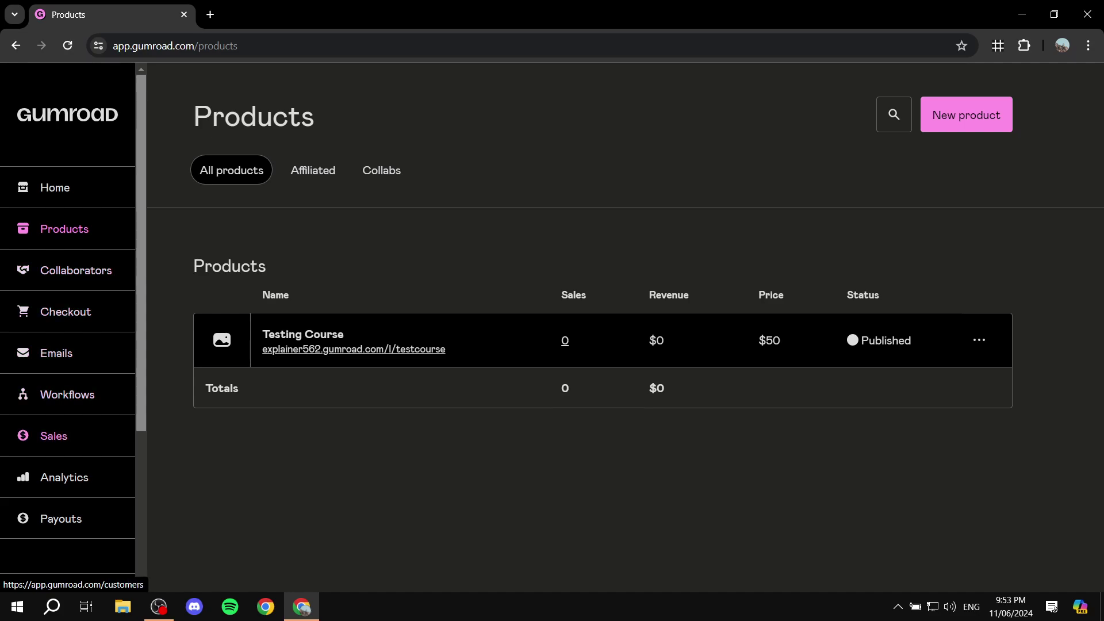
- View the public Tutorial profile page from the account menu
scroll(67, 402, "down", 4)
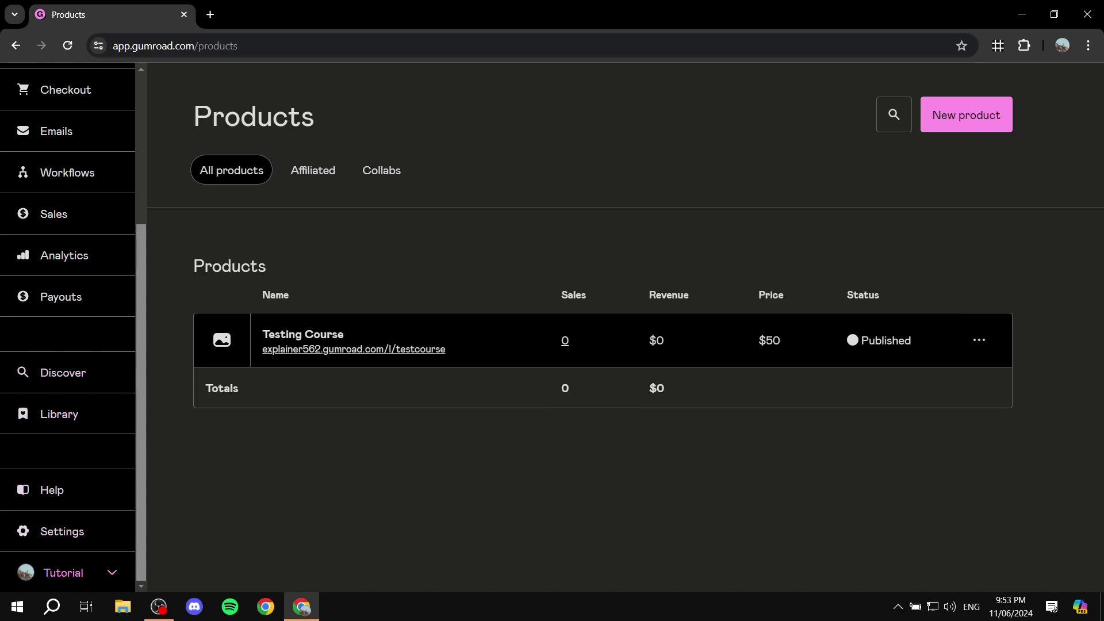
left_click(63, 572)
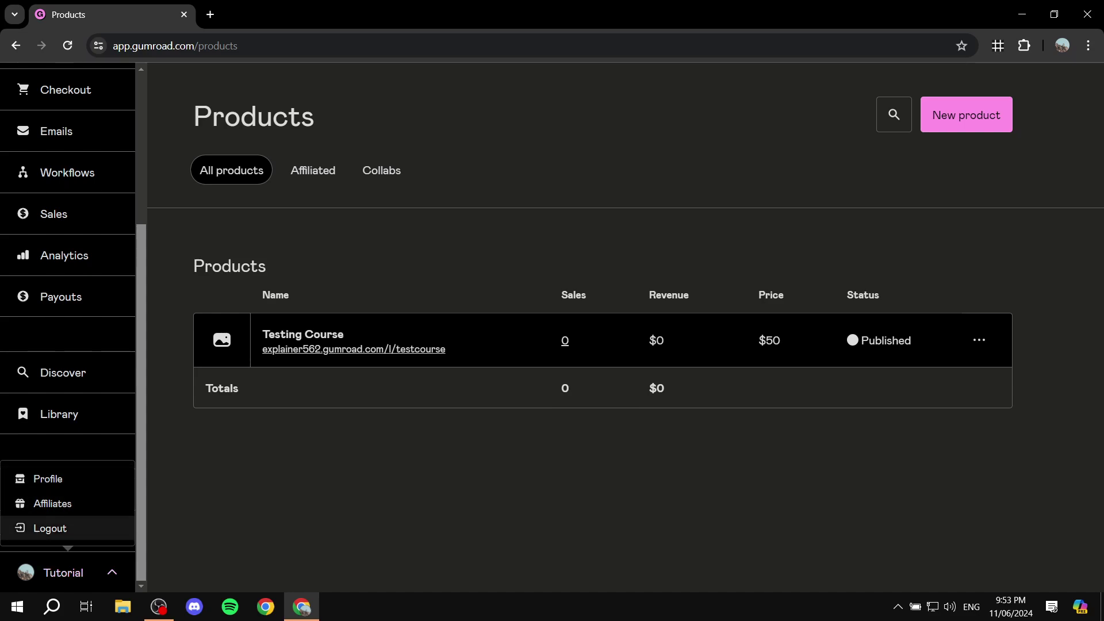
left_click(47, 478)
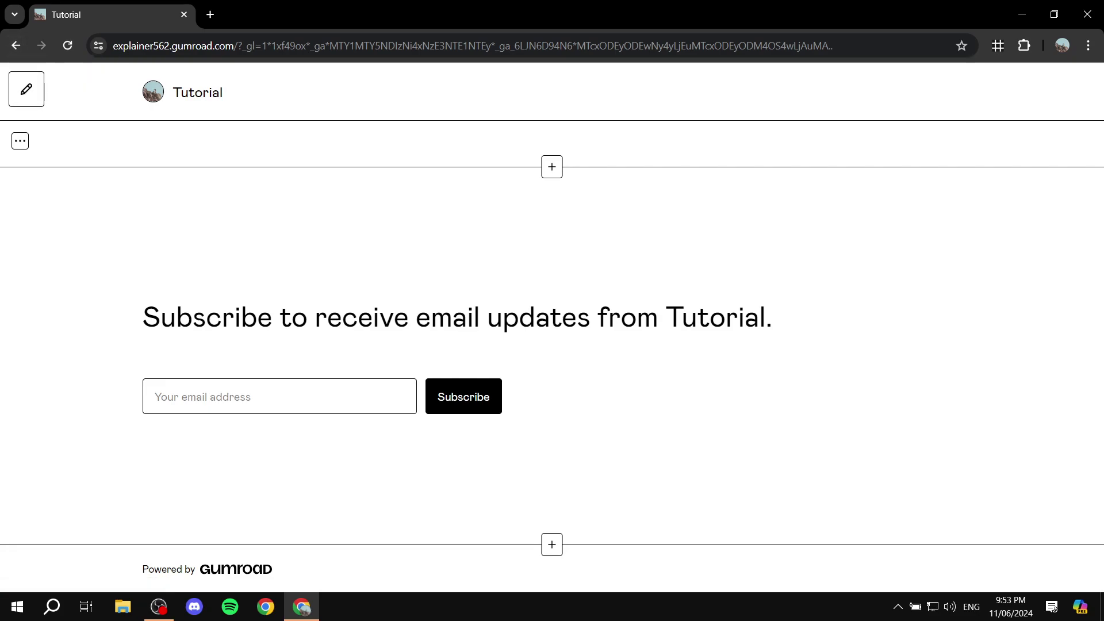
- Go back and return to the Home dashboard
left_click(16, 45)
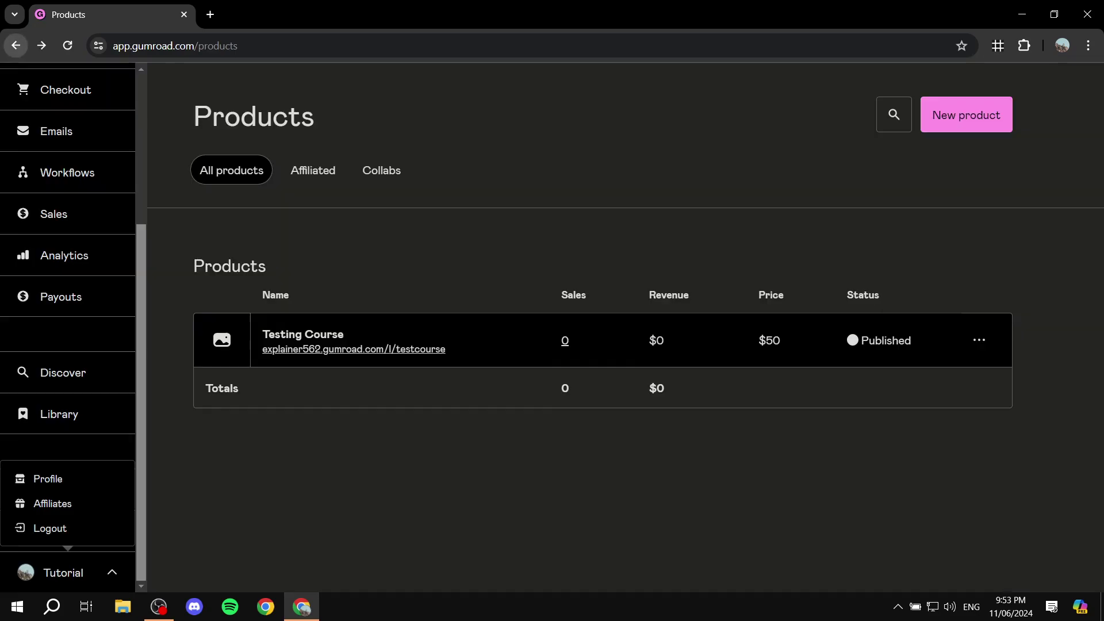
scroll(67, 287, "up", 4)
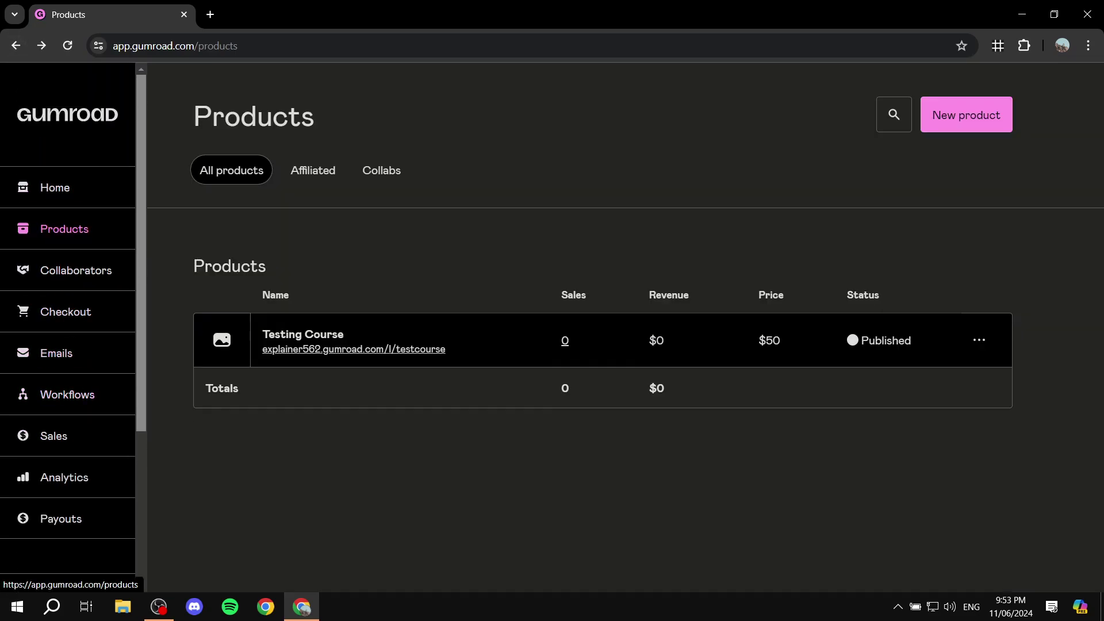
left_click(55, 187)
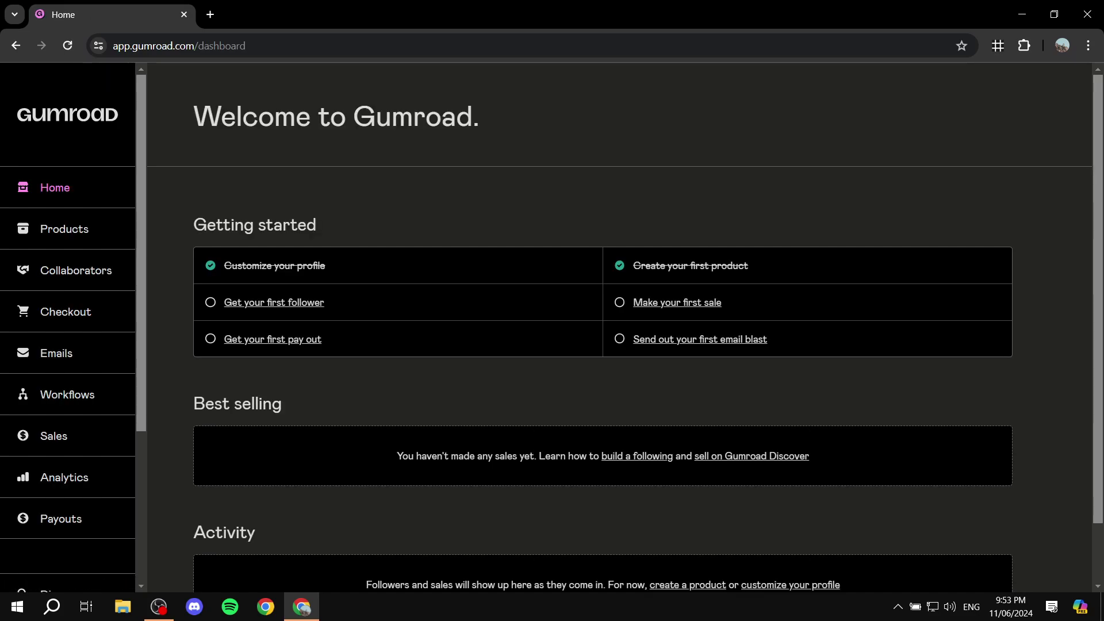
left_click_drag(194, 225, 316, 225)
scroll(625, 328, "down", 1)
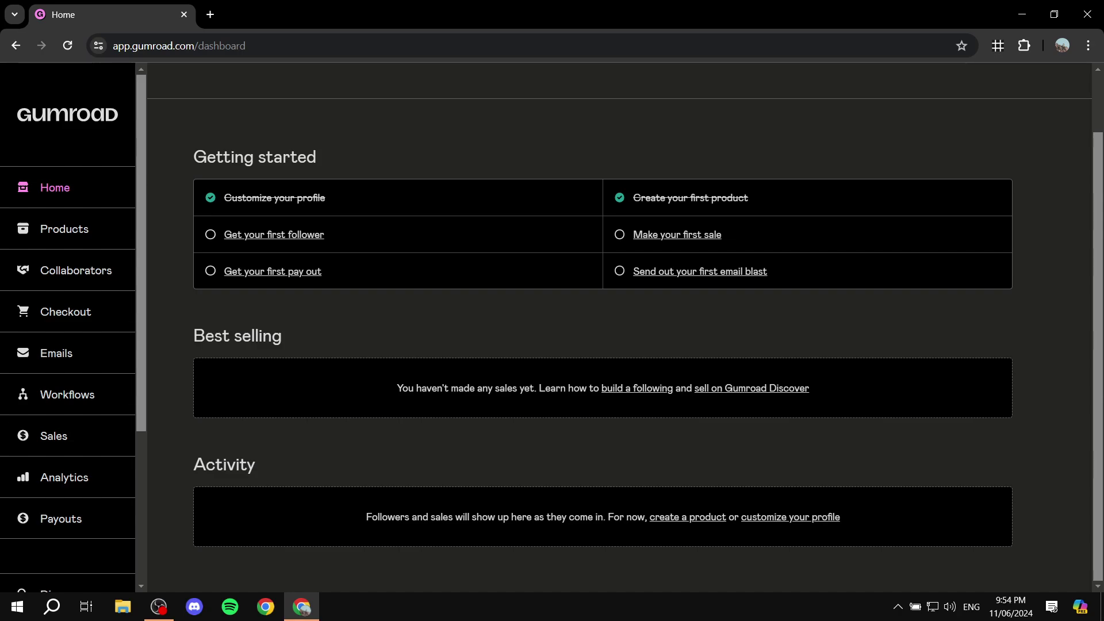
scroll(625, 334, "up", 1)
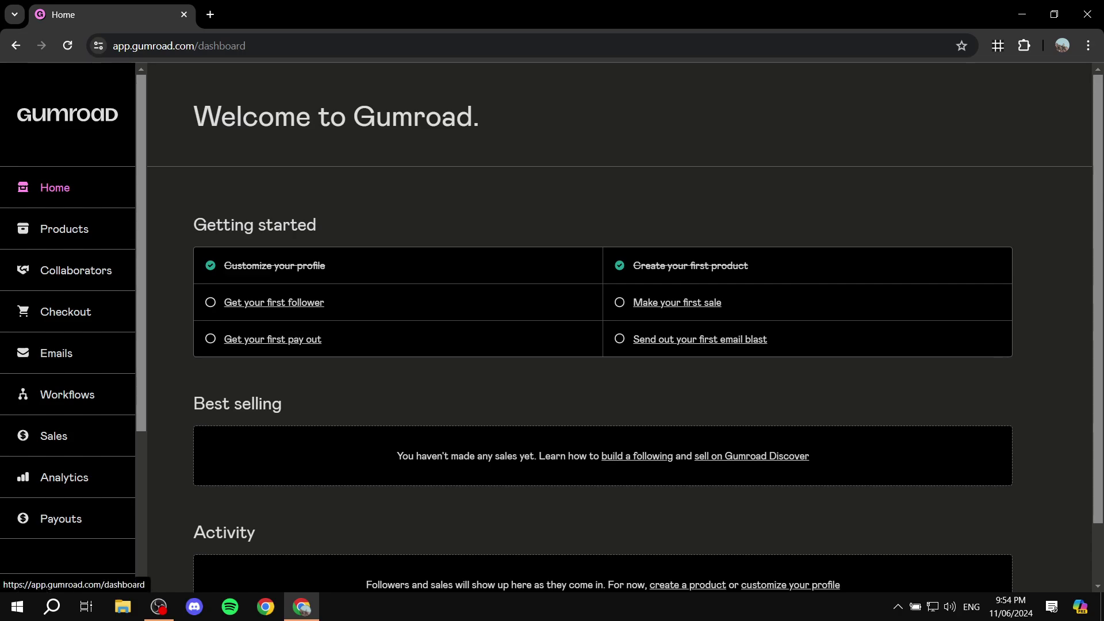
scroll(625, 333, "down", 1)
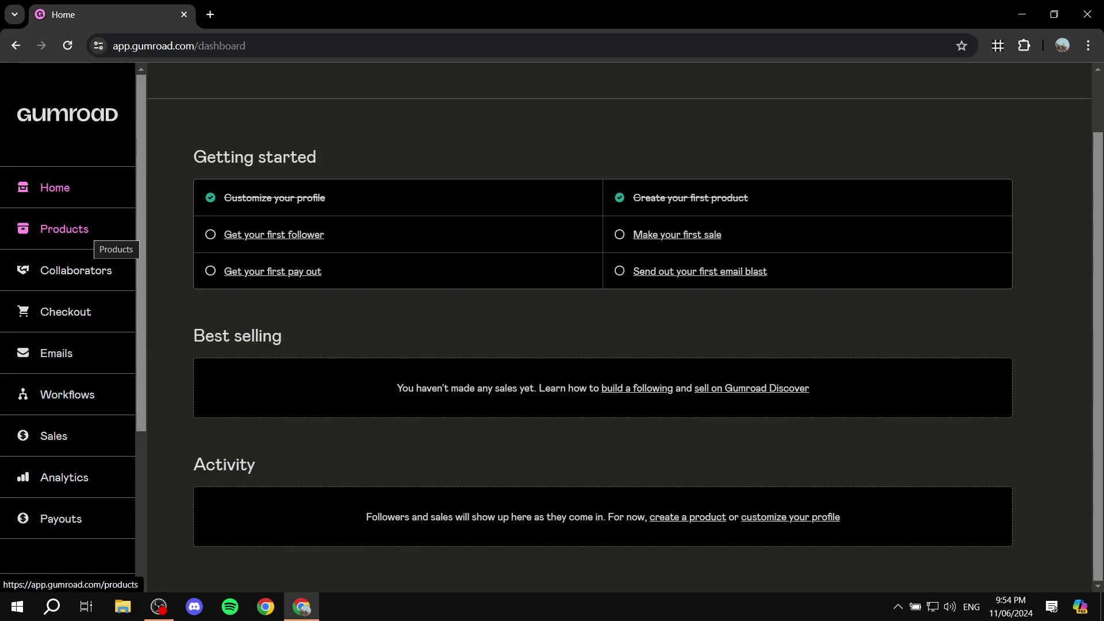
- Open Collaborators and start a new collaborator, leaving the email field empty
left_click(76, 270)
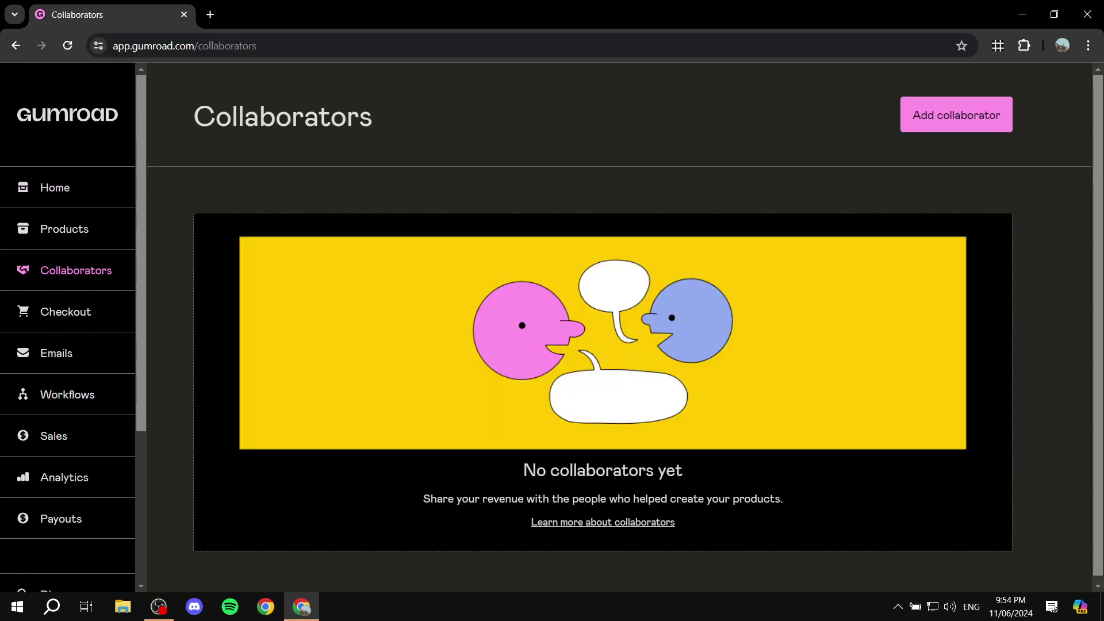
left_click(956, 115)
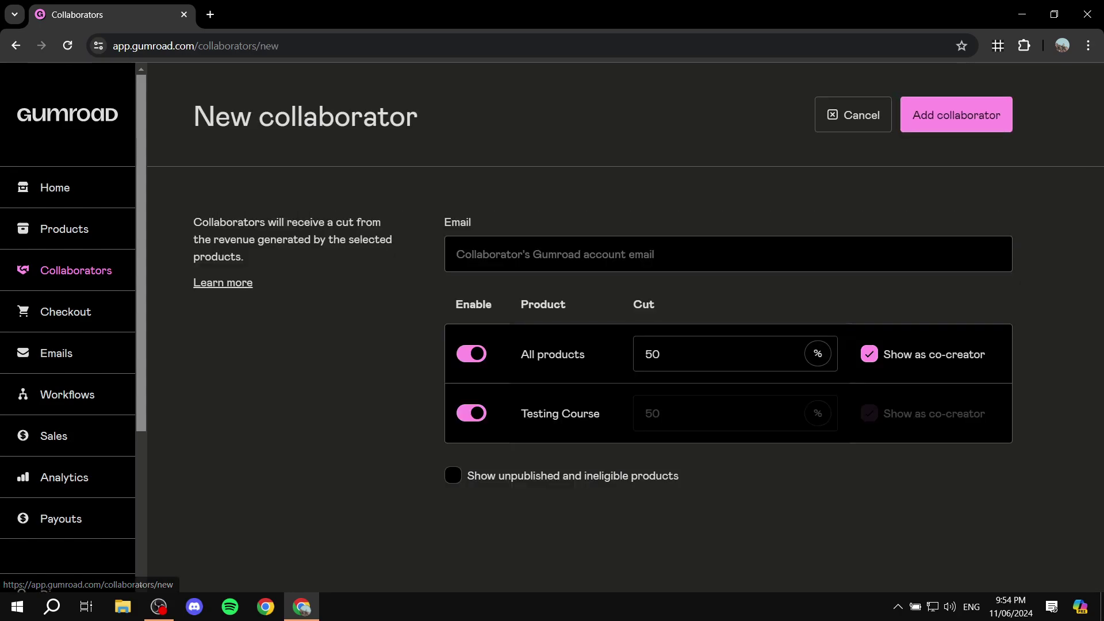
left_click(530, 262)
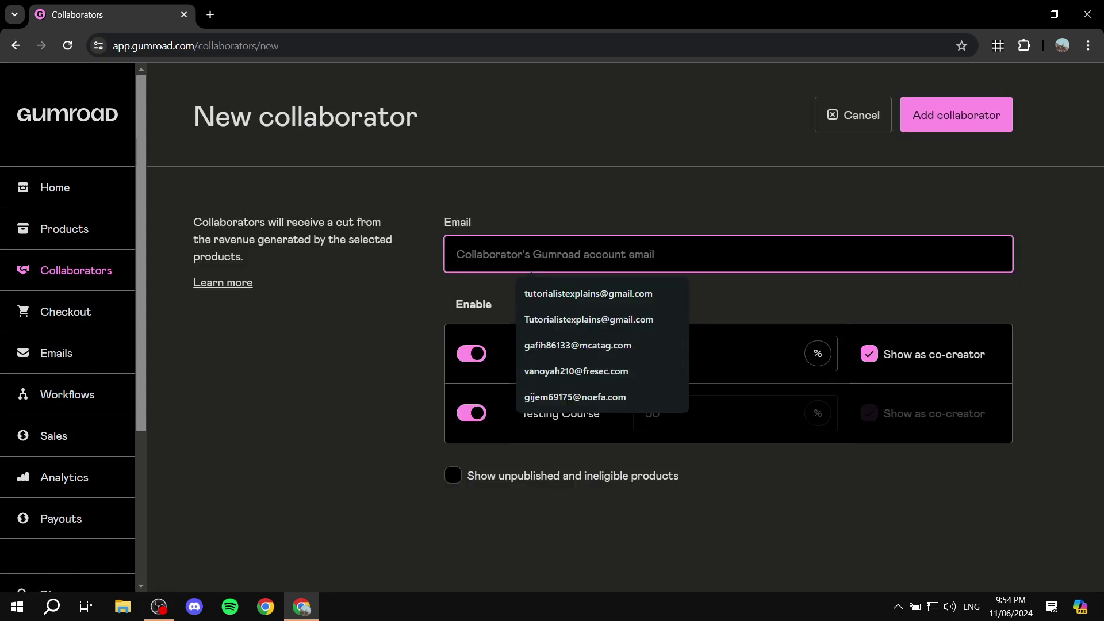
key("Tab")
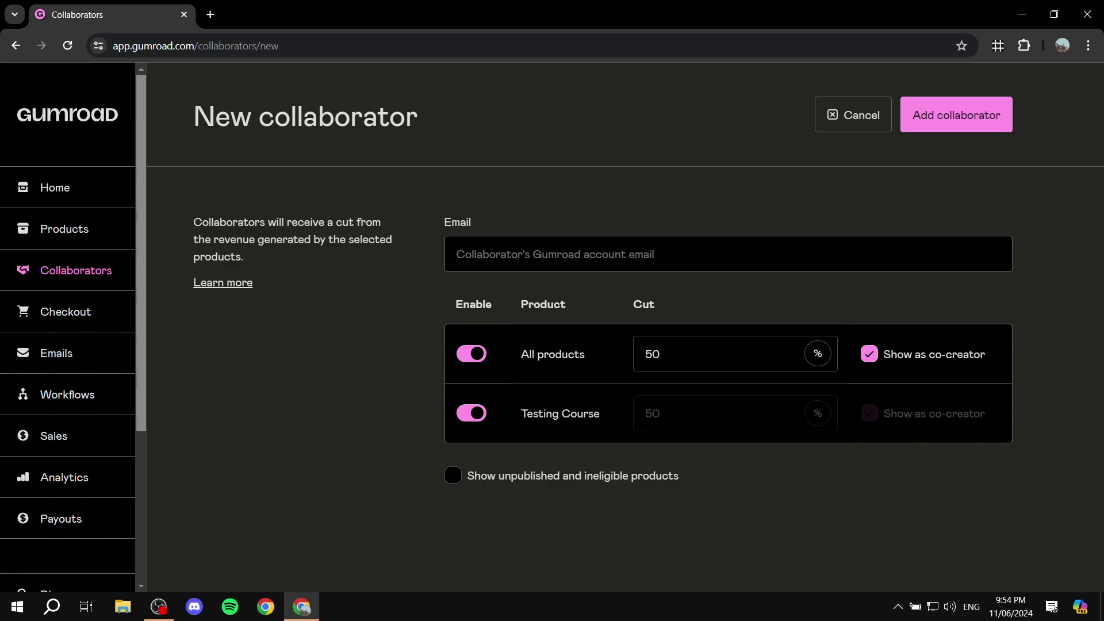
key("shift+Tab")
key("Down")
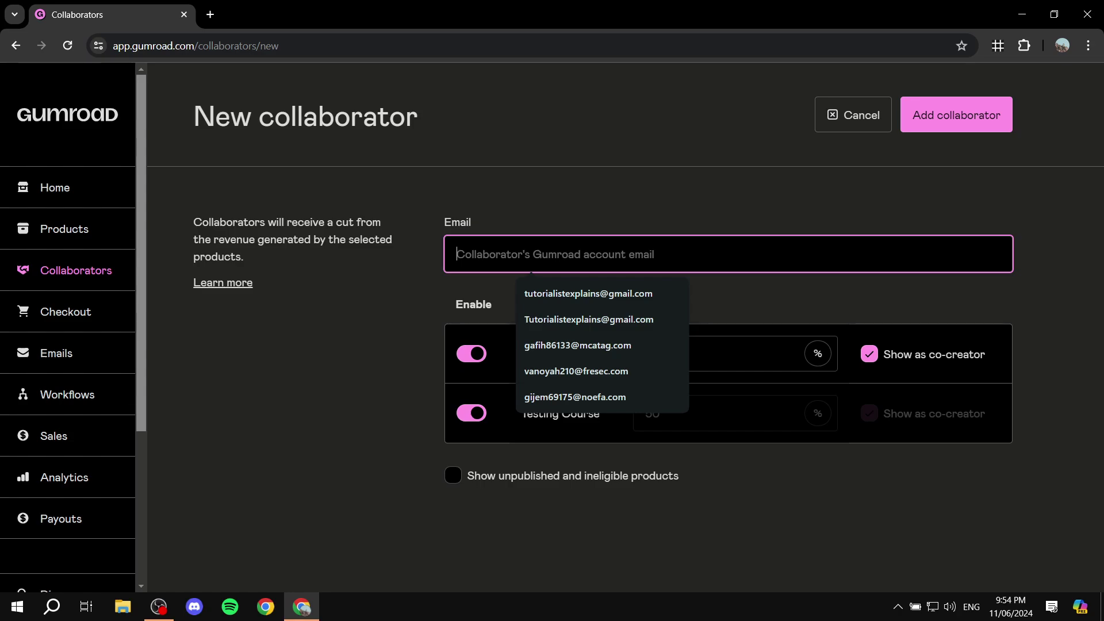
key("Tab")
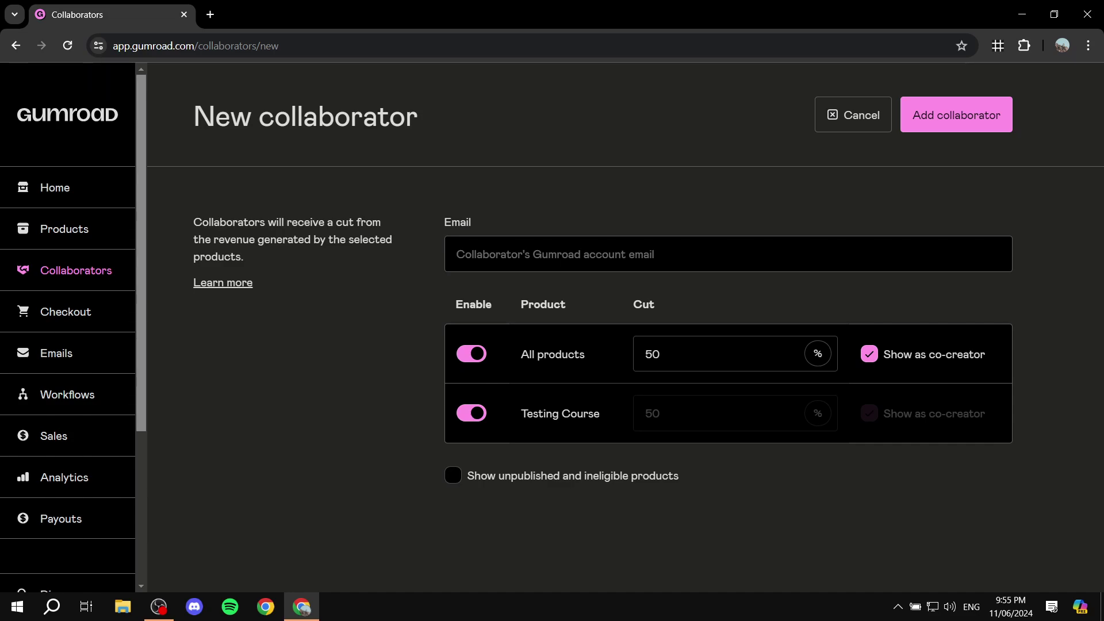
- Review the explanation and the default 50% All products cut without saving
left_click_drag(194, 222, 380, 222)
left_click(380, 222)
double_click(651, 354)
key("Tab")
left_click(65, 312)
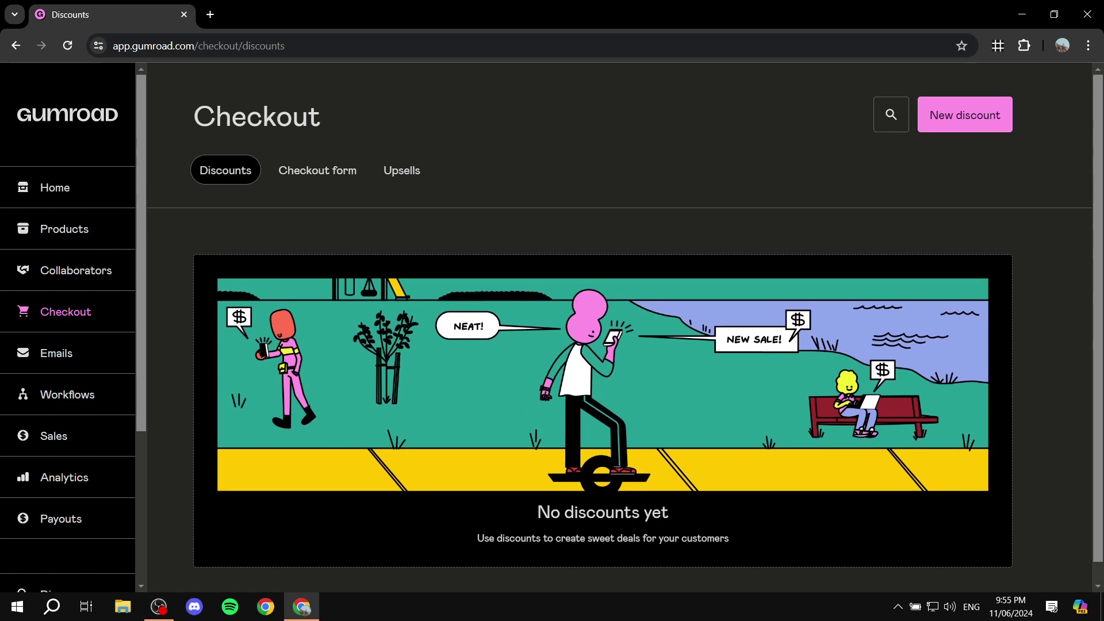
- Switch between the Checkout form, Upsells and Discounts tabs to compare them
left_click(402, 170)
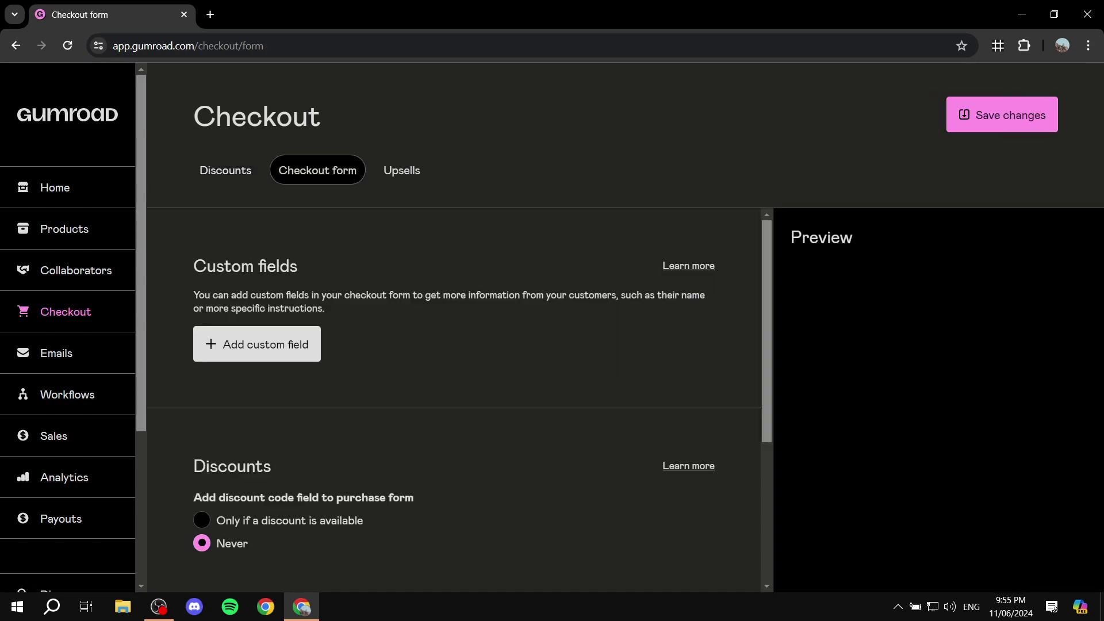
scroll(454, 402, "down", 4)
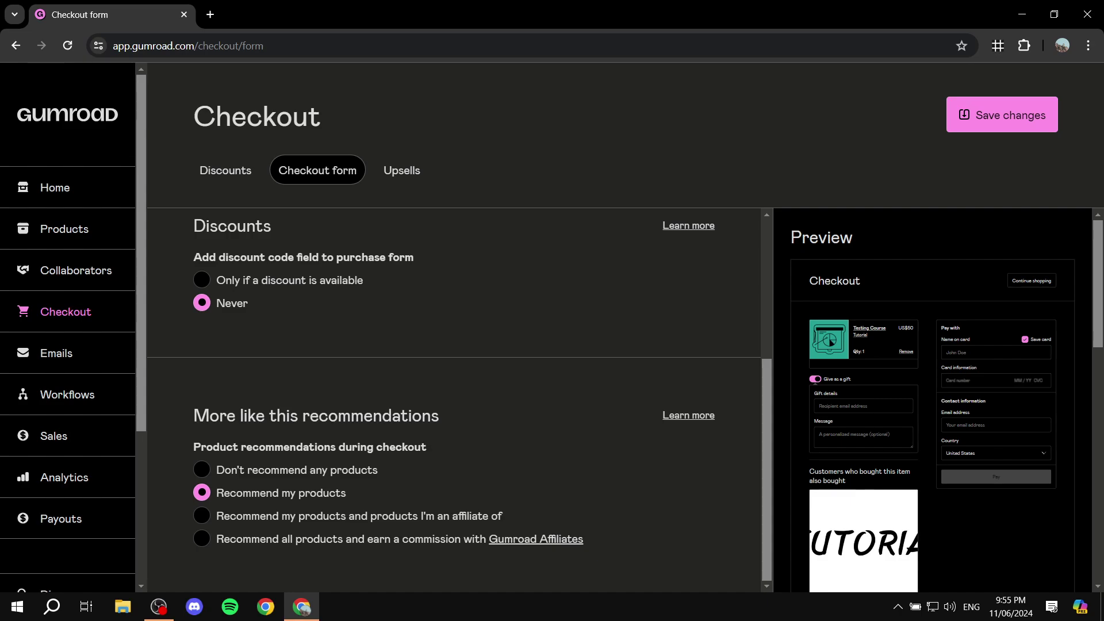
scroll(454, 402, "up", 4)
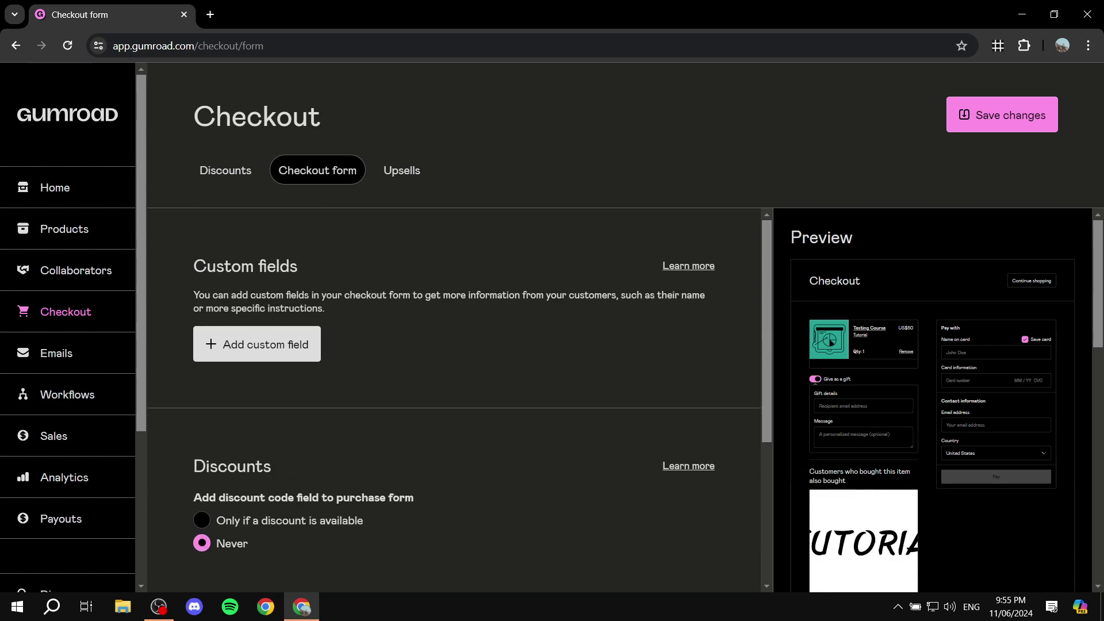
left_click(401, 170)
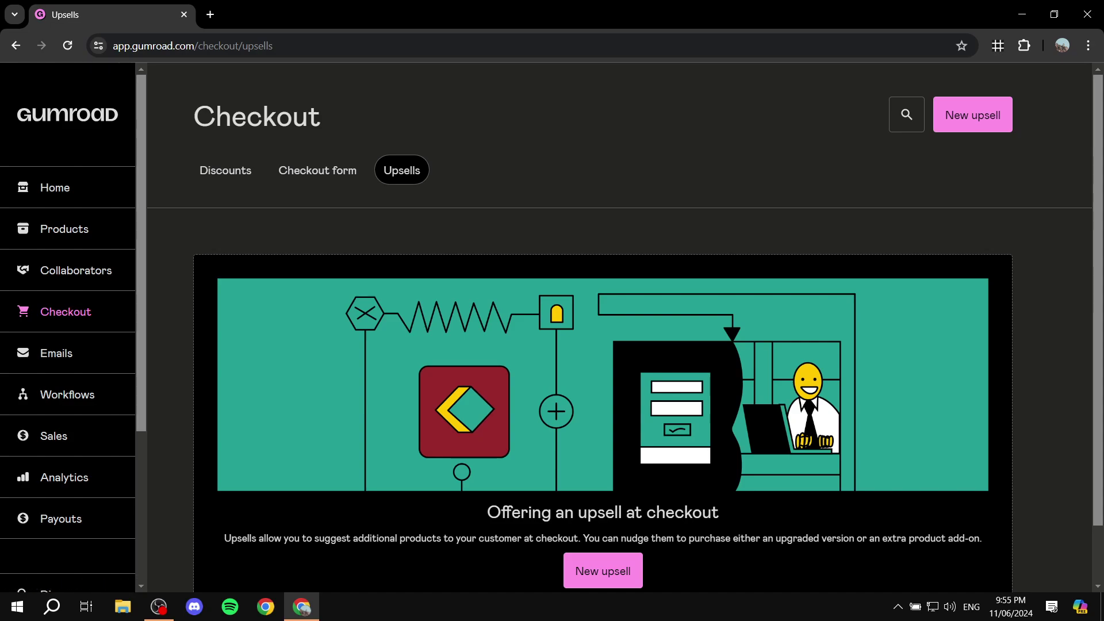
left_click(317, 170)
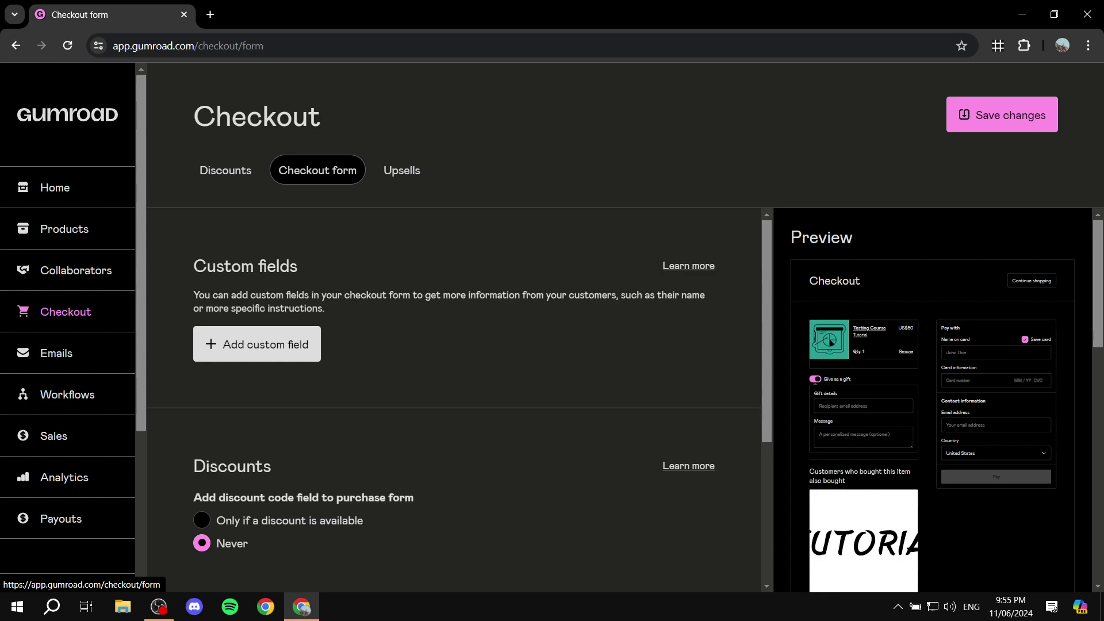
left_click(225, 170)
scroll(625, 327, "down", 1)
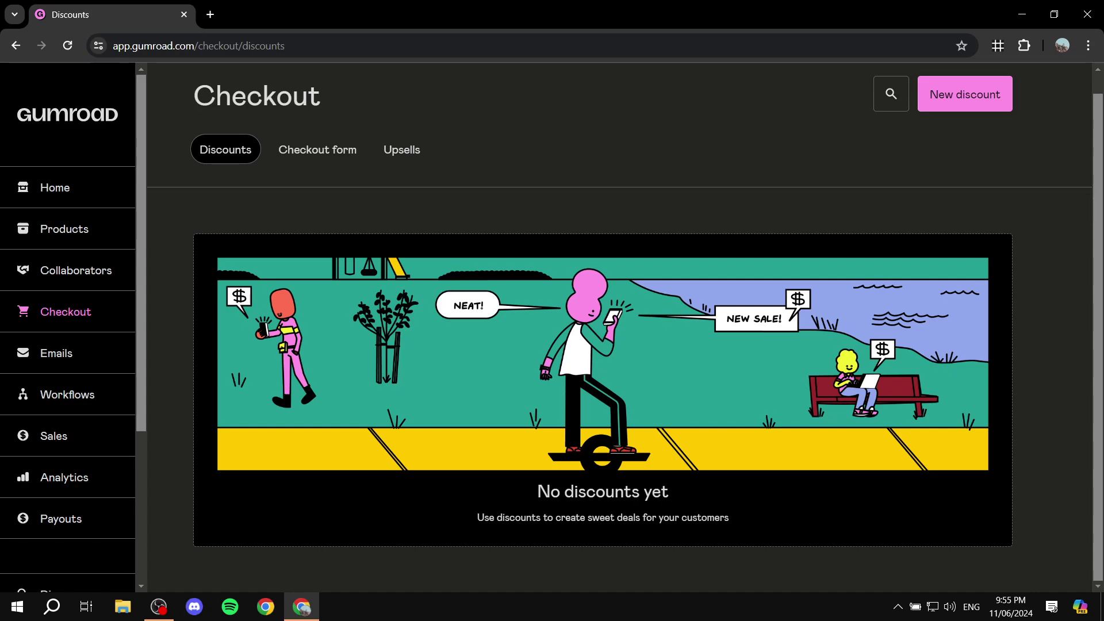
- Scroll the Checkout form down to its discount-code and product recommendation settings
left_click(317, 149)
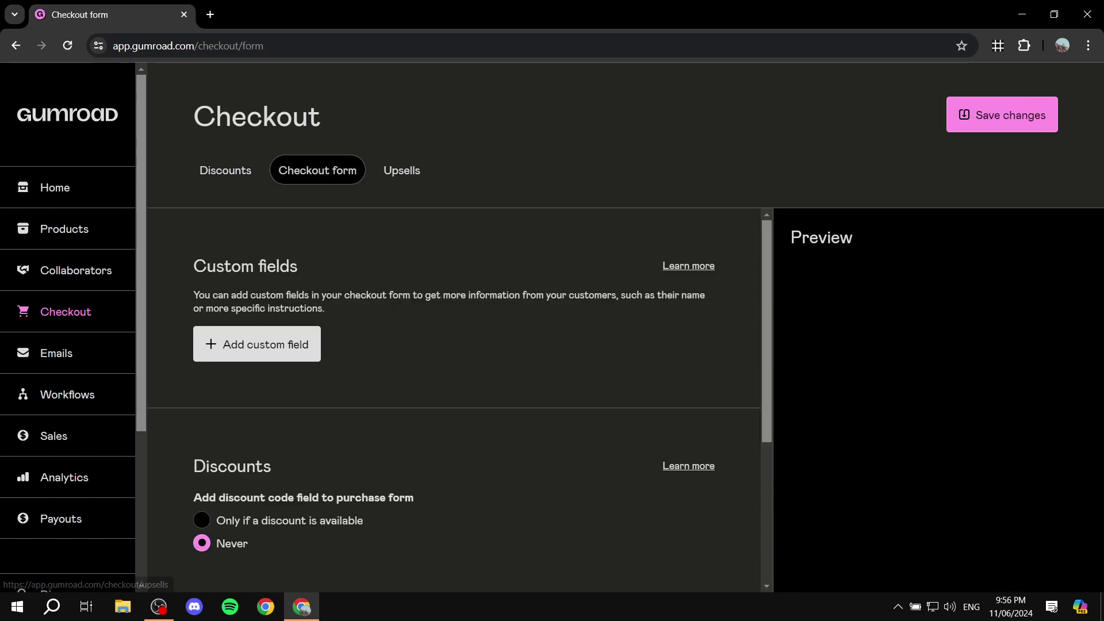
scroll(454, 400, "down", 3)
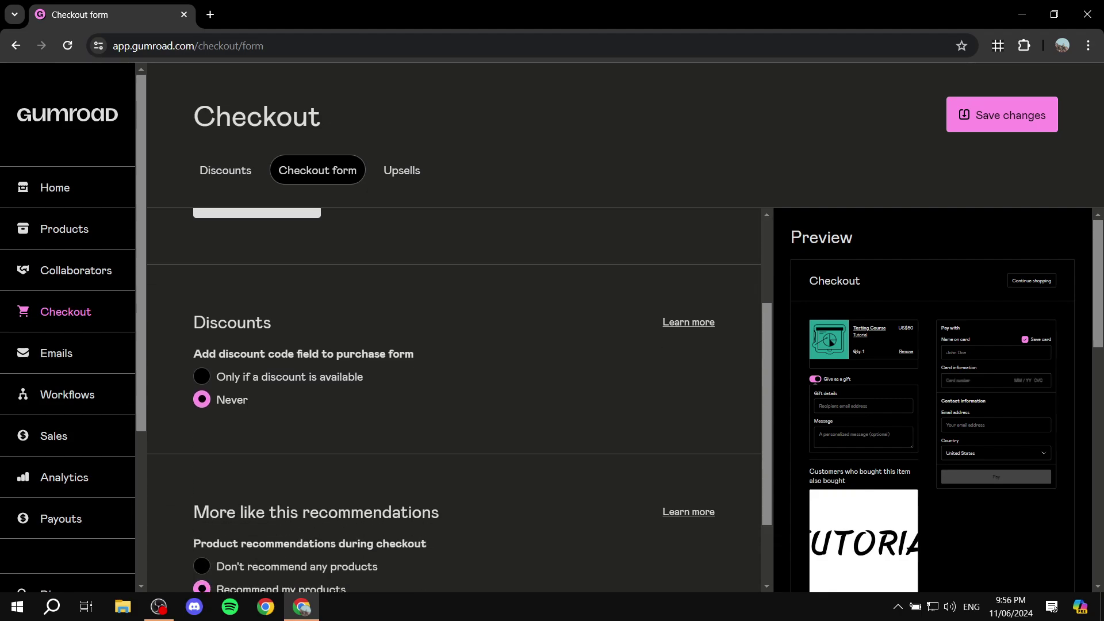
scroll(931, 403, "down", 5)
scroll(454, 400, "down", 2)
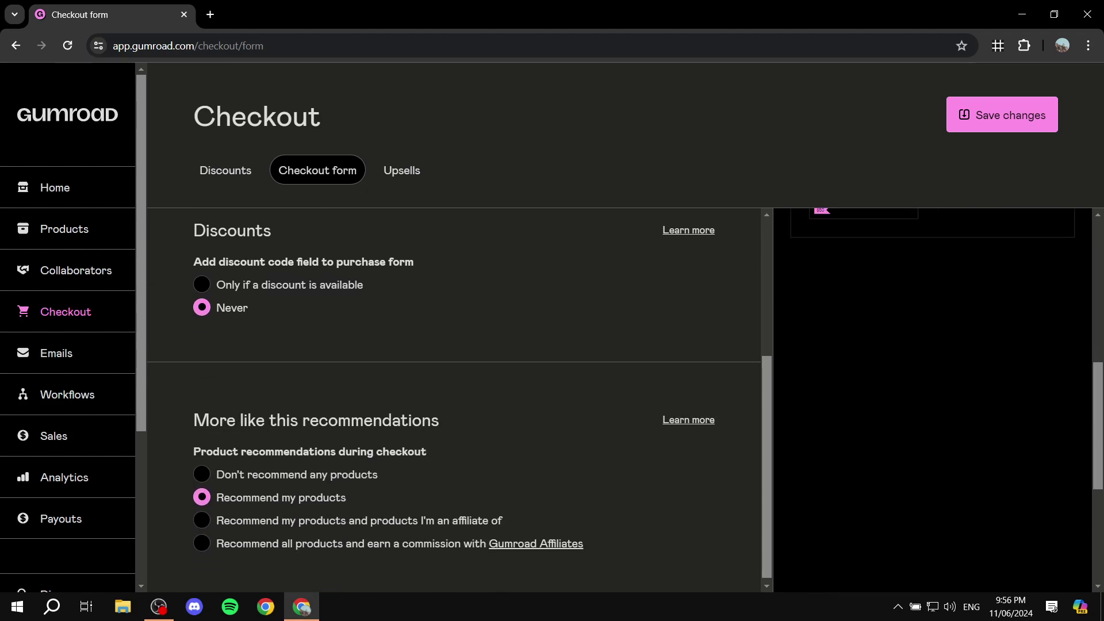
scroll(454, 400, "up", 5)
scroll(454, 400, "down", 5)
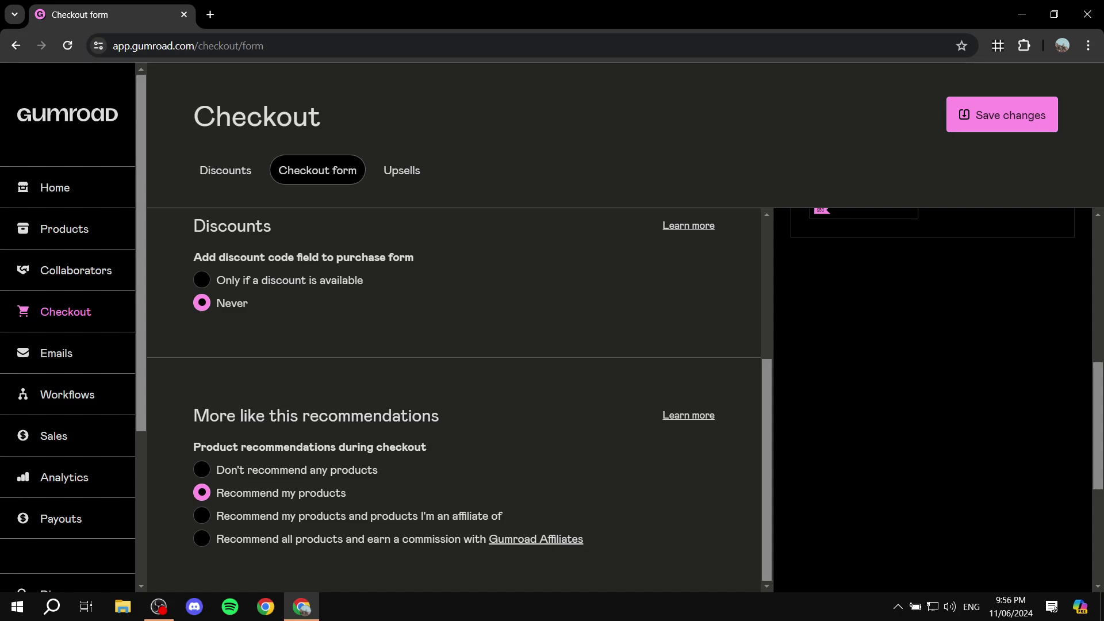
left_click(56, 353)
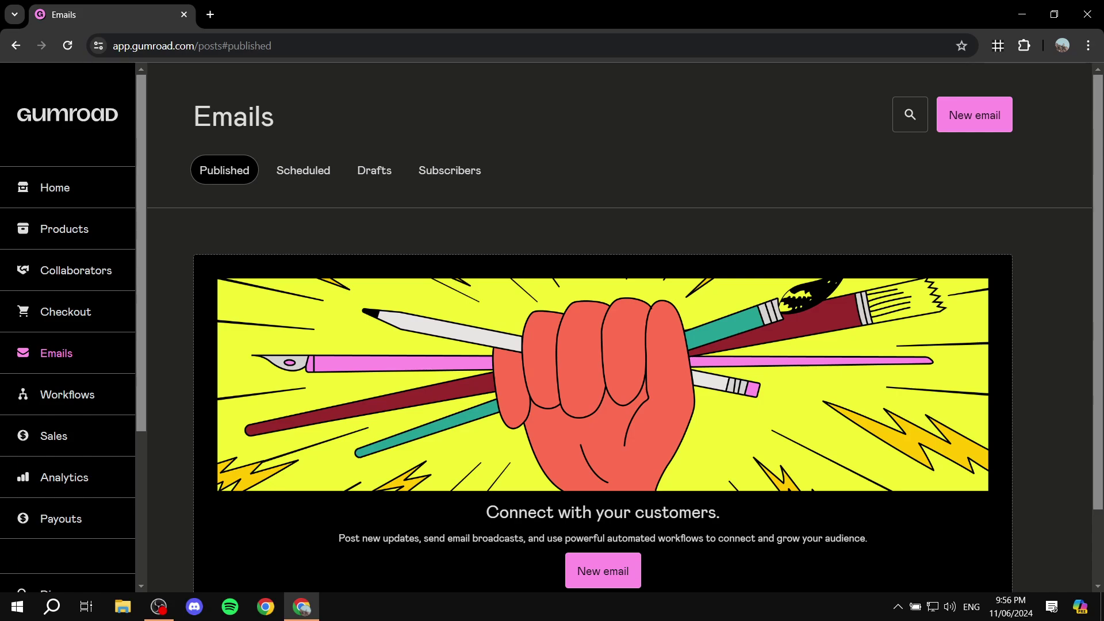
- Scroll the empty Published emails list, then view Workflows, which has none yet
scroll(303, 172, "down", 2)
scroll(303, 173, "up", 2)
scroll(625, 330, "down", 2)
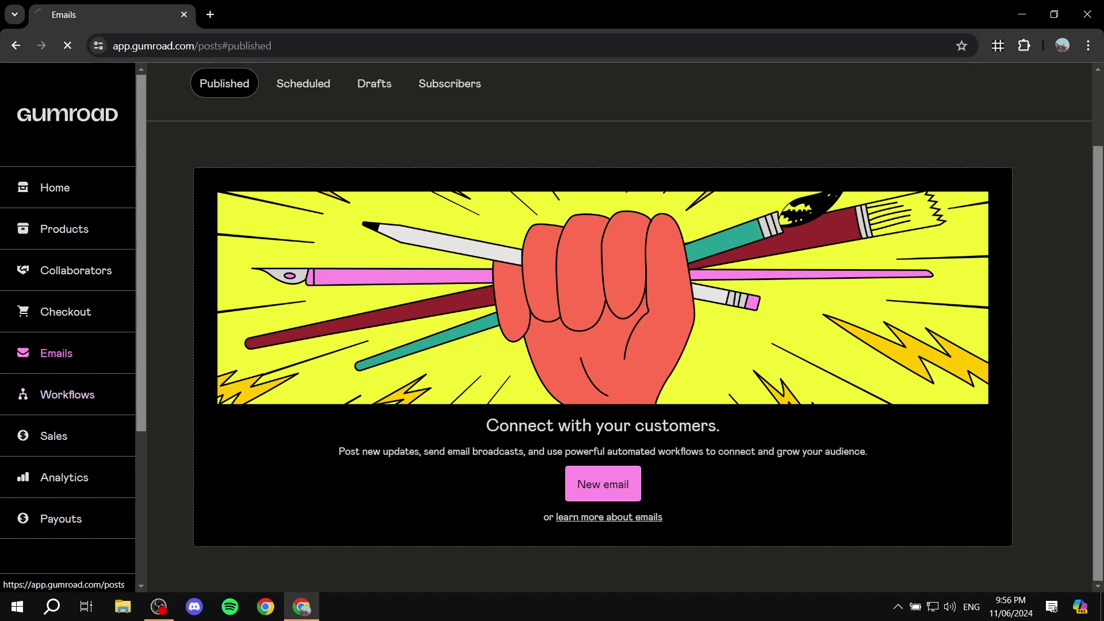
left_click(67, 394)
scroll(649, 385, "down", 1)
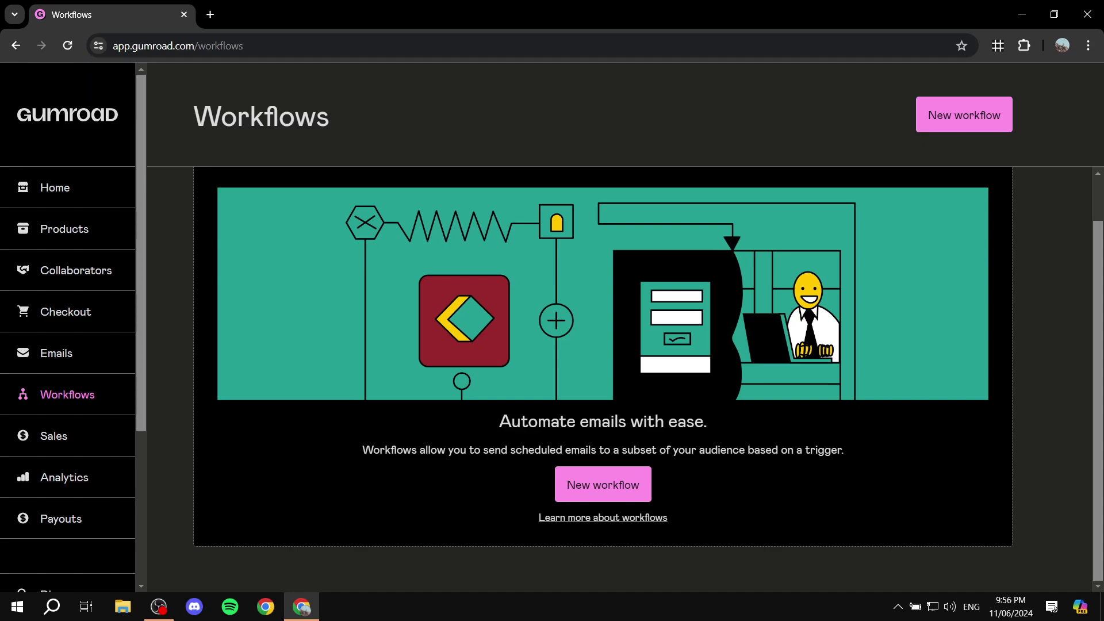
- Start a new workflow and scroll through its trigger and filter options
left_click(963, 114)
scroll(649, 380, "down", 2)
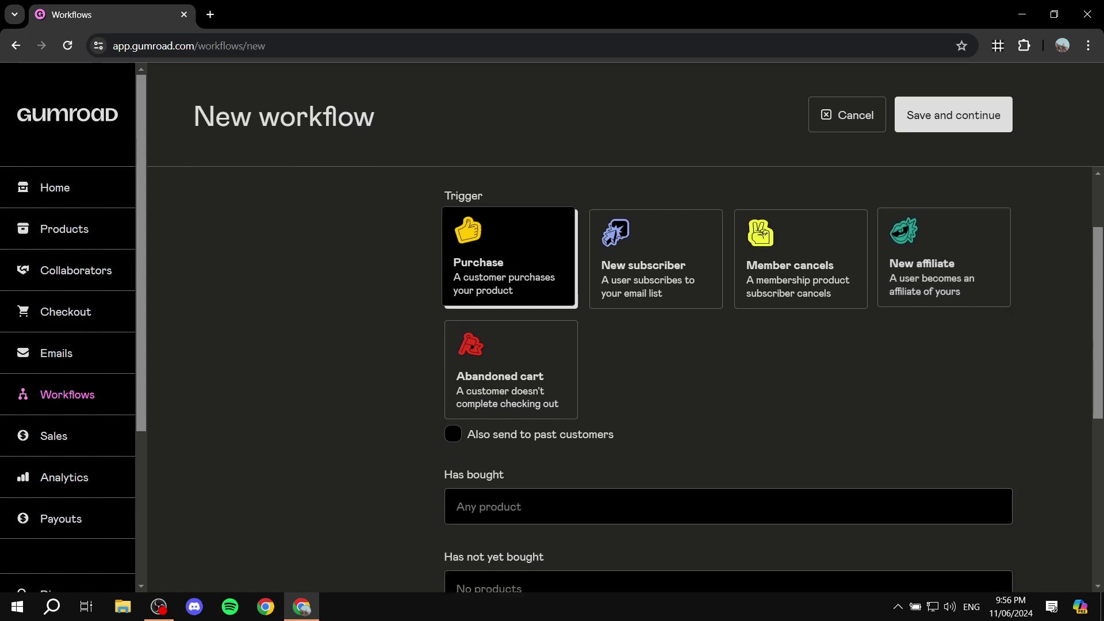
scroll(648, 380, "up", 1)
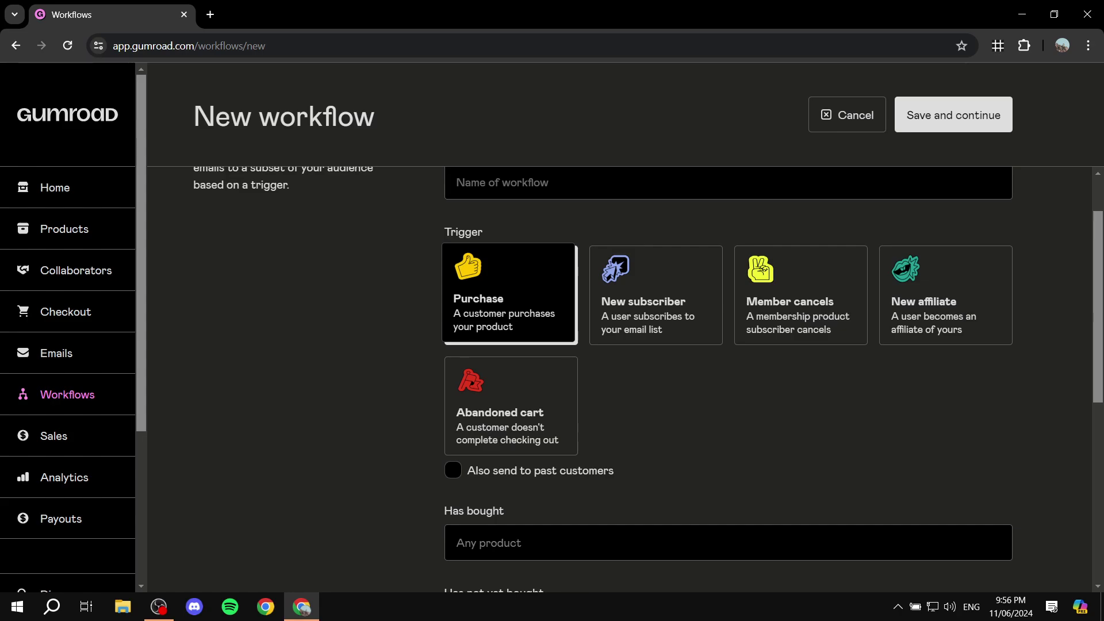
scroll(728, 379, "down", 4)
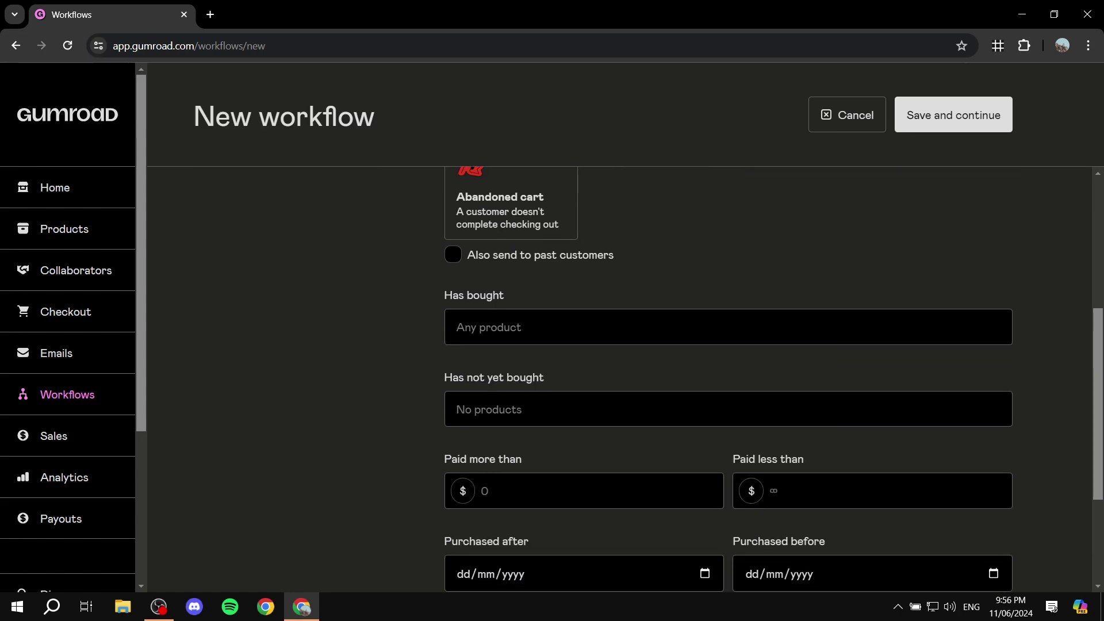
scroll(727, 380, "up", 5)
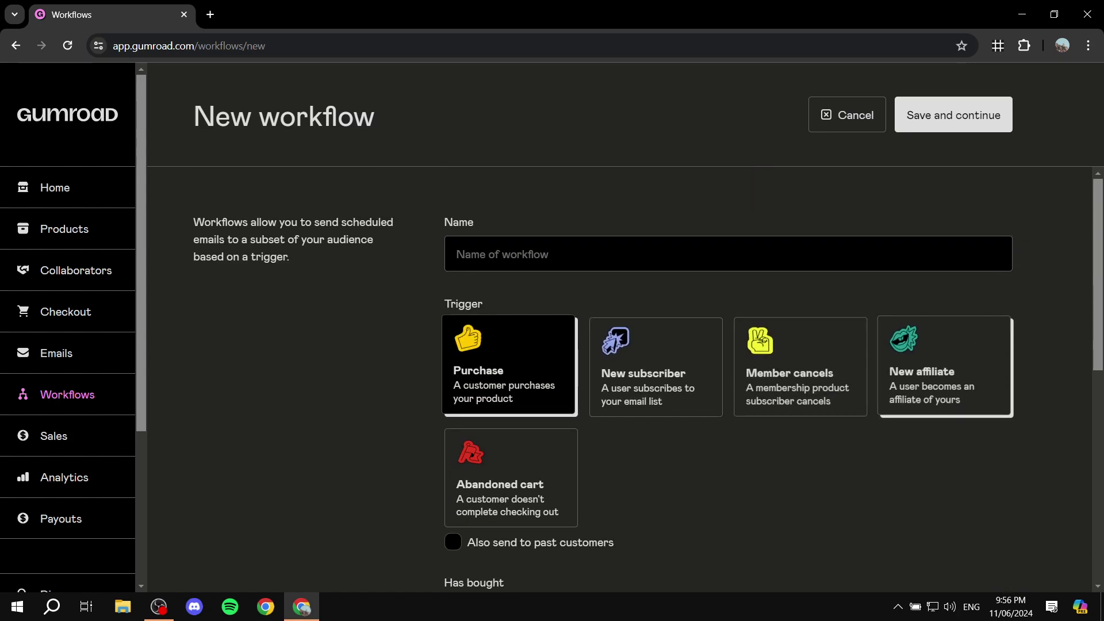
scroll(654, 368, "down", 1)
scroll(654, 368, "up", 1)
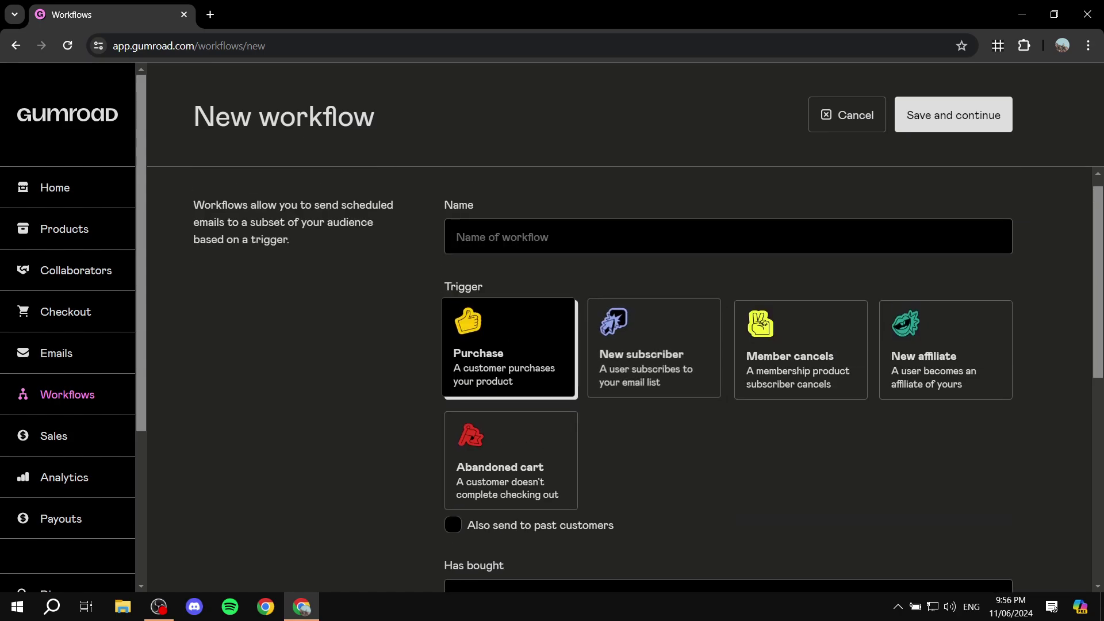
scroll(943, 368, "down", 6)
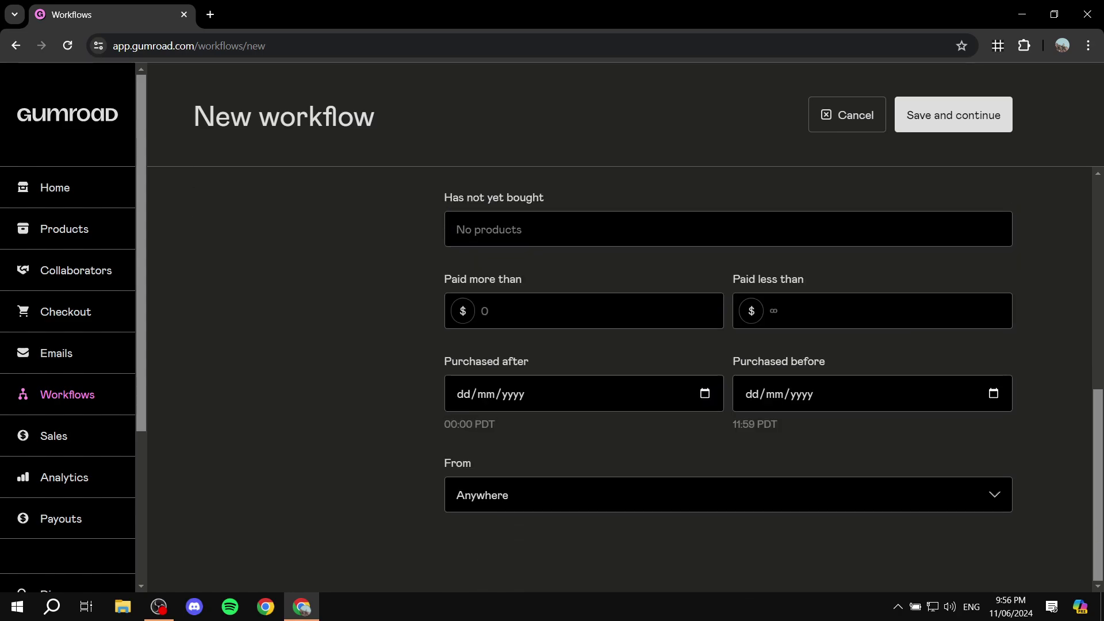
scroll(727, 379, "up", 6)
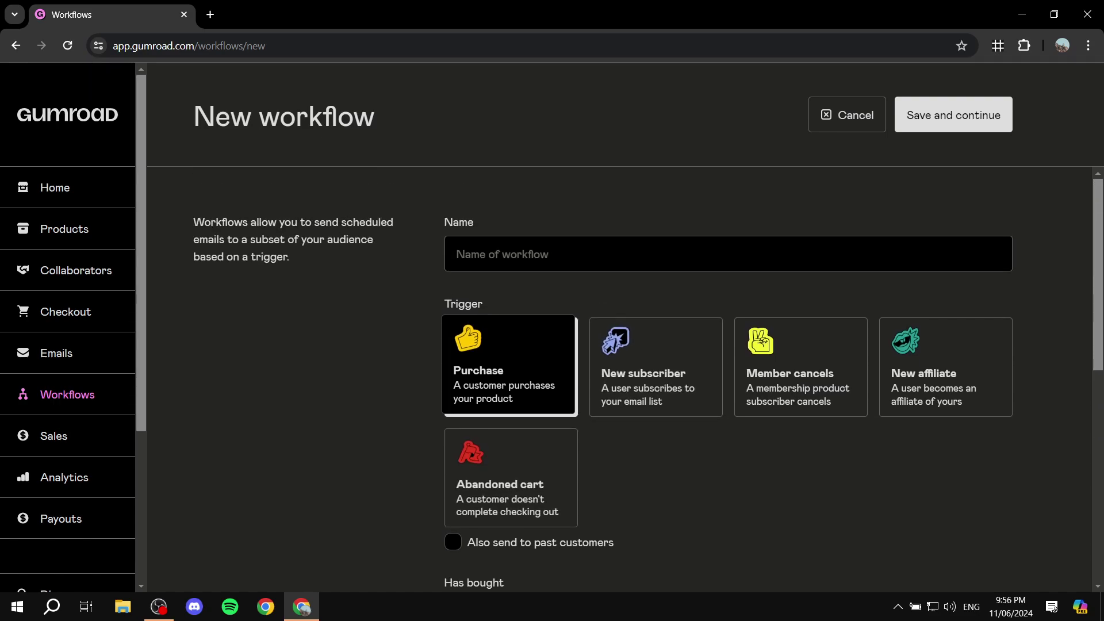
- Leave the workflow name empty and unsaved, then view Sales analytics for 5/11/2024–6/11/2024
left_click(528, 254)
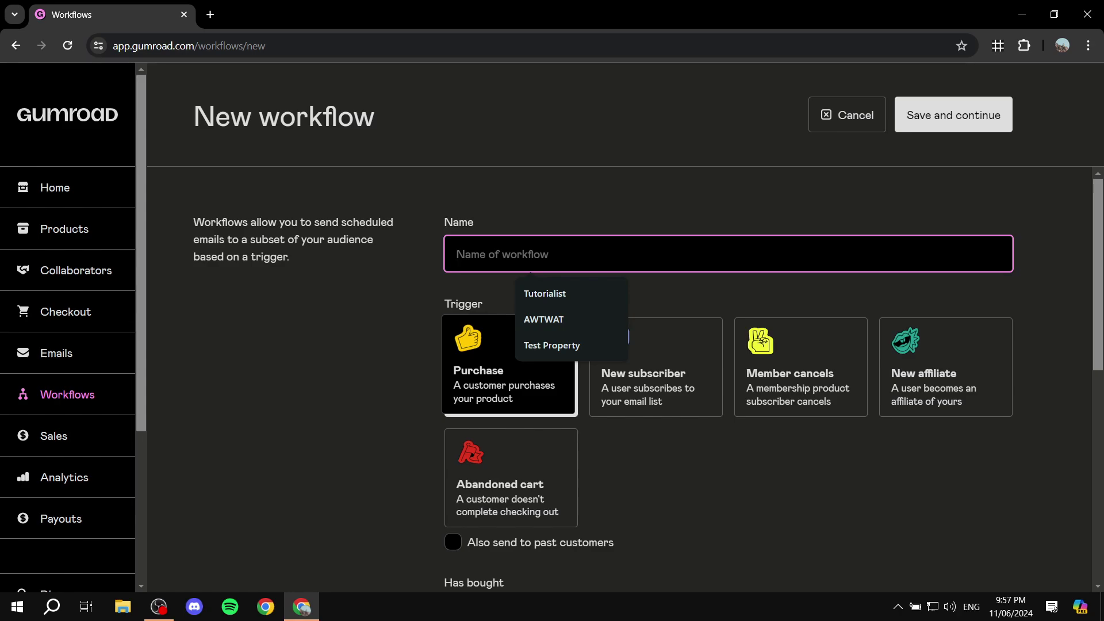
key("Tab")
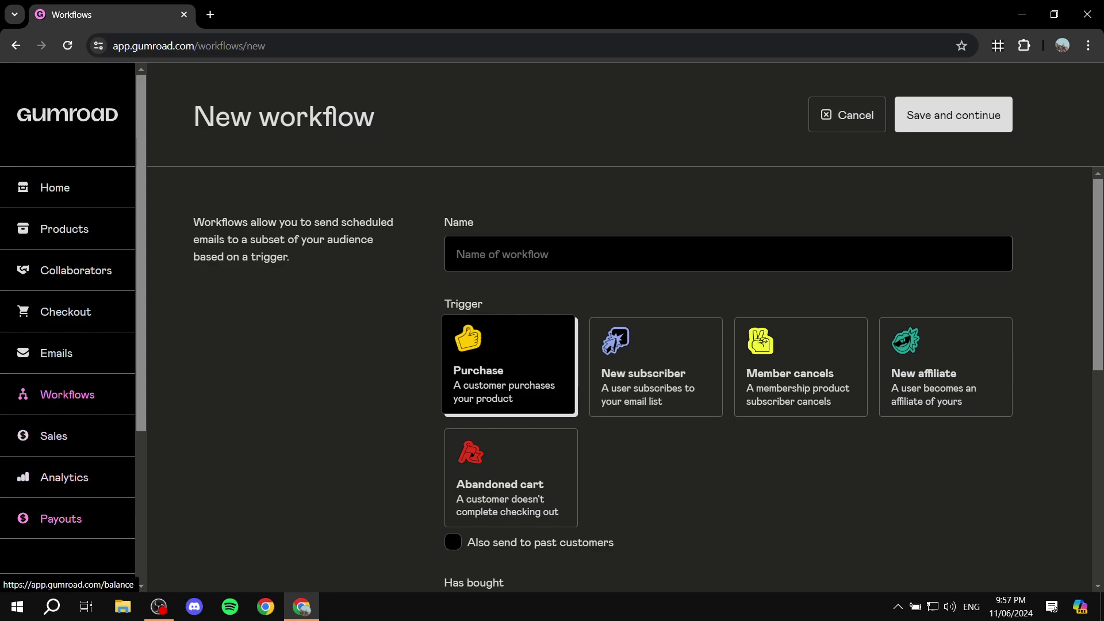
left_click(64, 477)
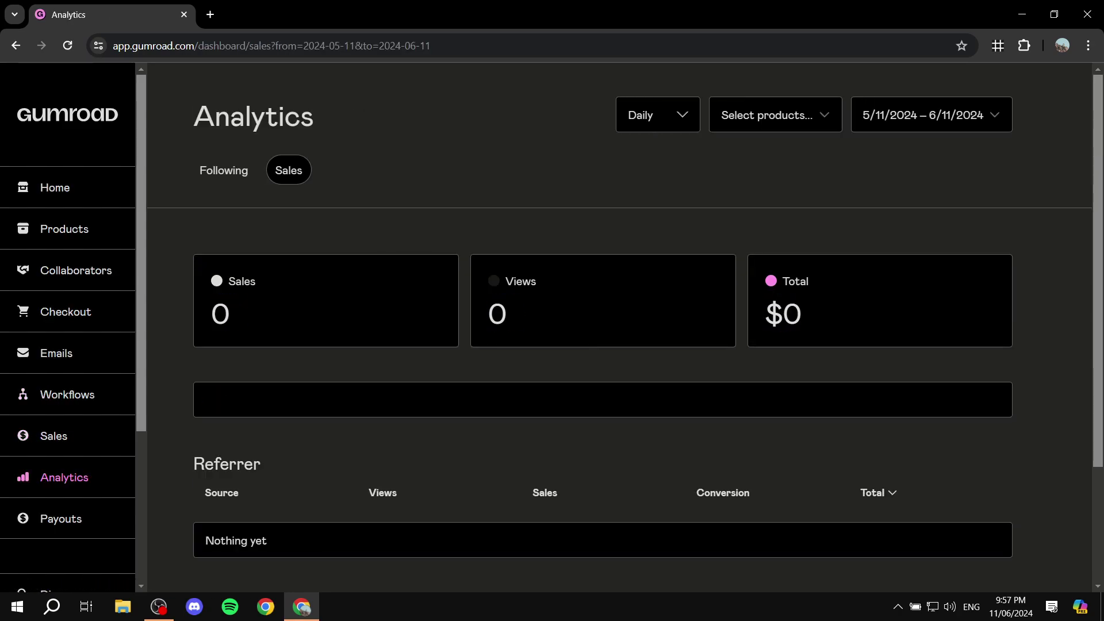
- Look over the all-$0 Payouts page, then open account Settings
left_click(61, 519)
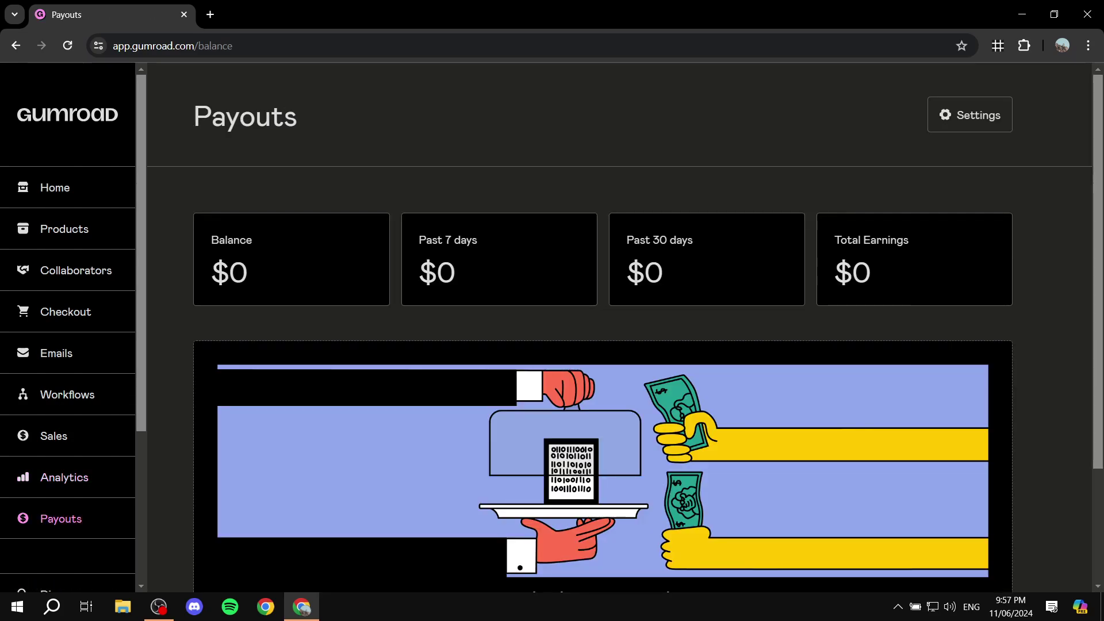
scroll(67, 328, "down", 3)
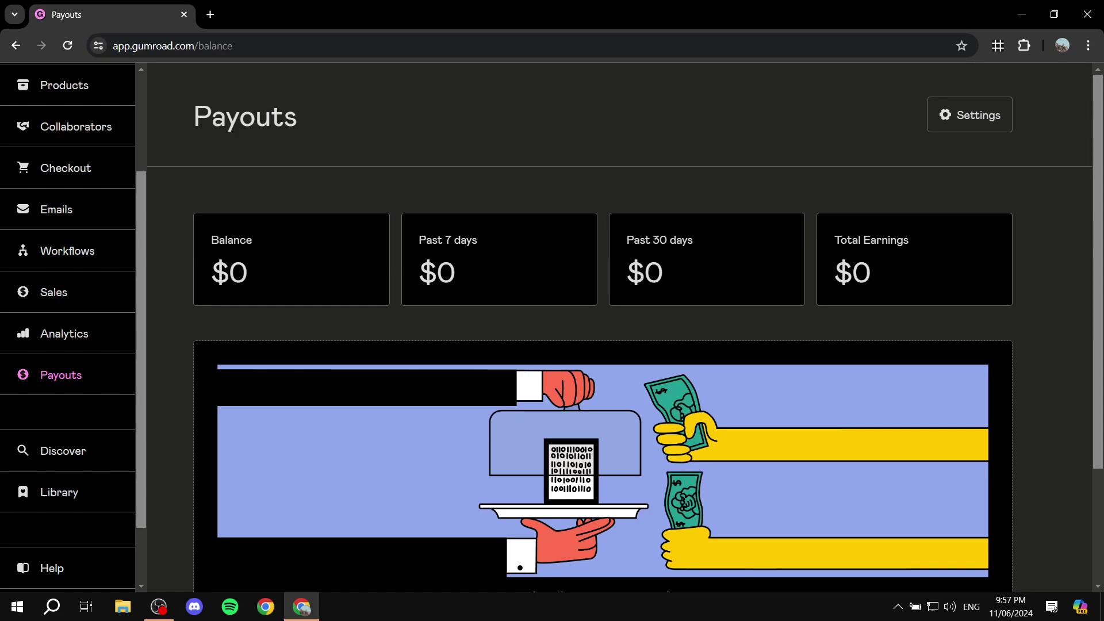
scroll(58, 333, "down", 2)
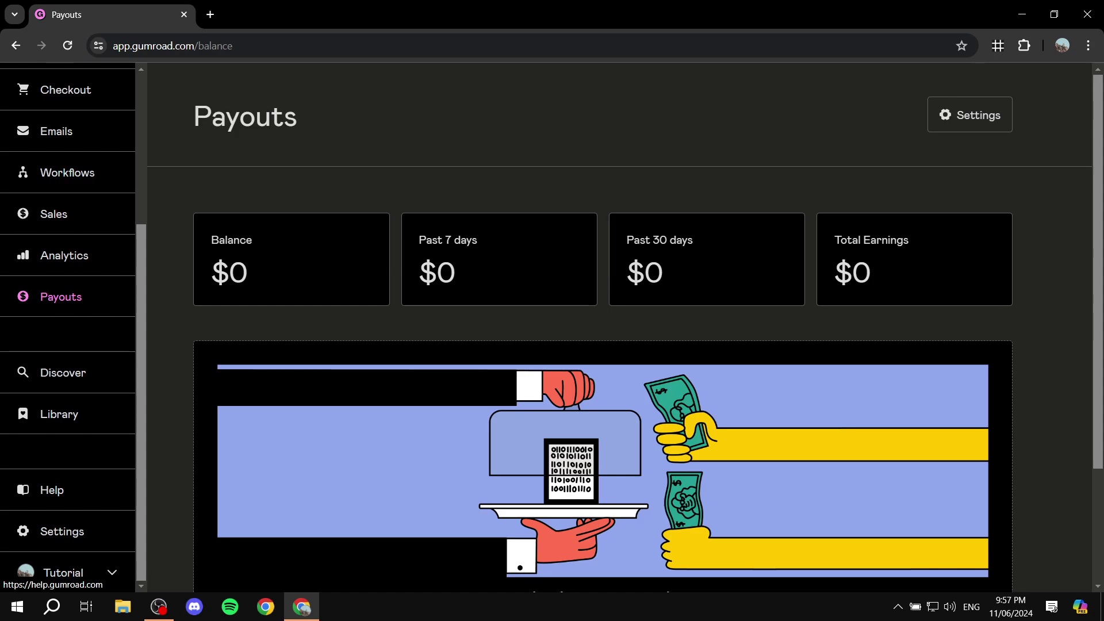
left_click(62, 531)
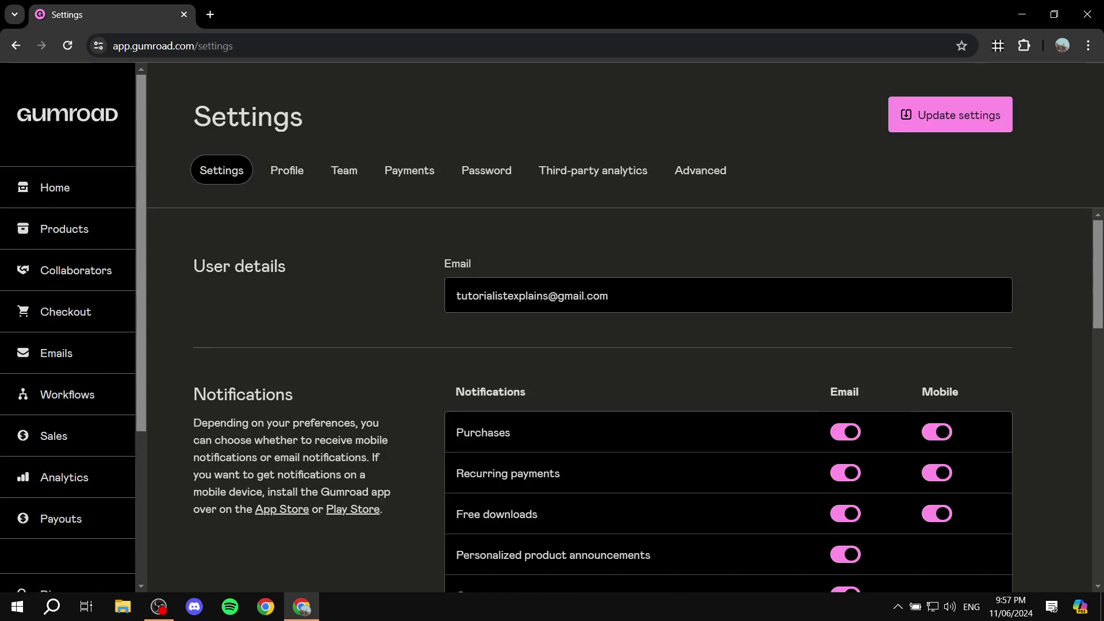
- Look at the Payments settings, where the location prompt shows United Arab Emirates
scroll(648, 406, "down", 9)
scroll(649, 406, "up", 10)
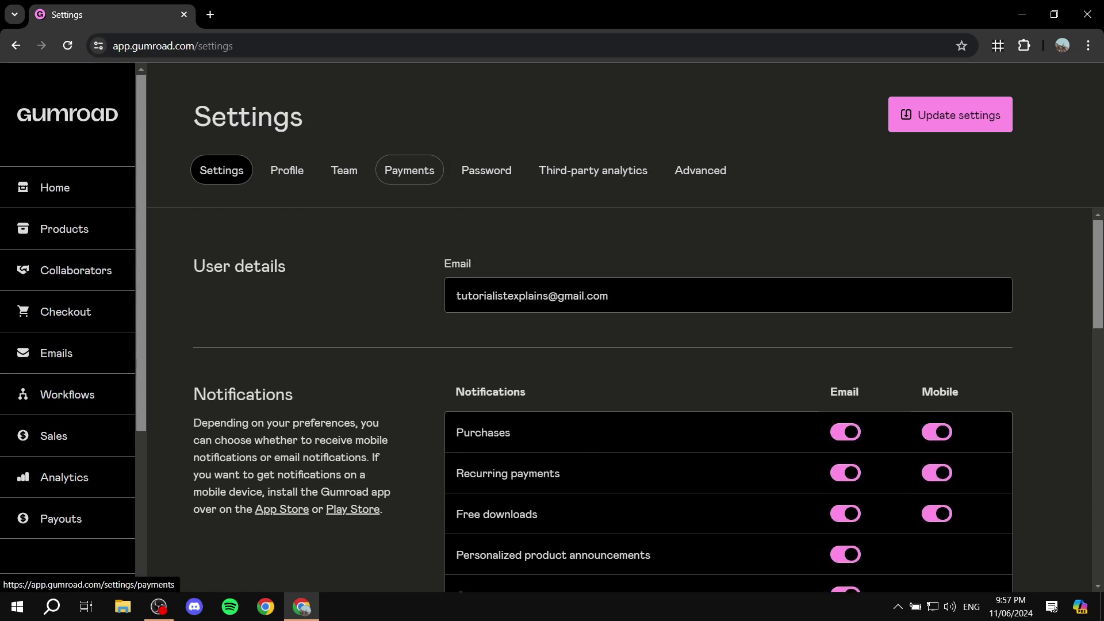
left_click(409, 170)
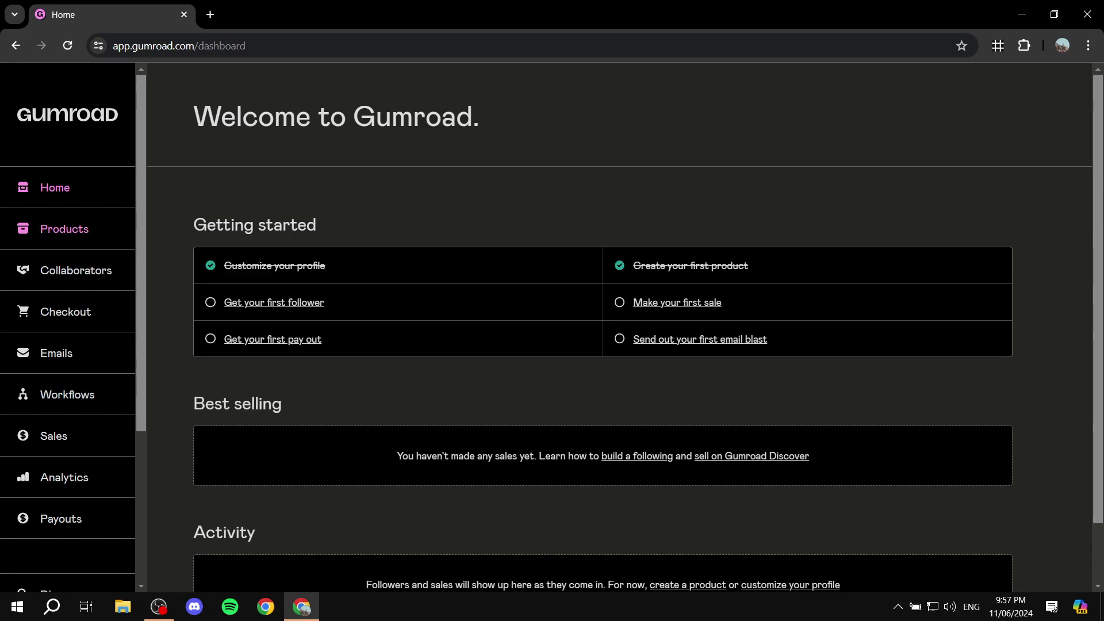
- From the Products list, start a new product
left_click(64, 228)
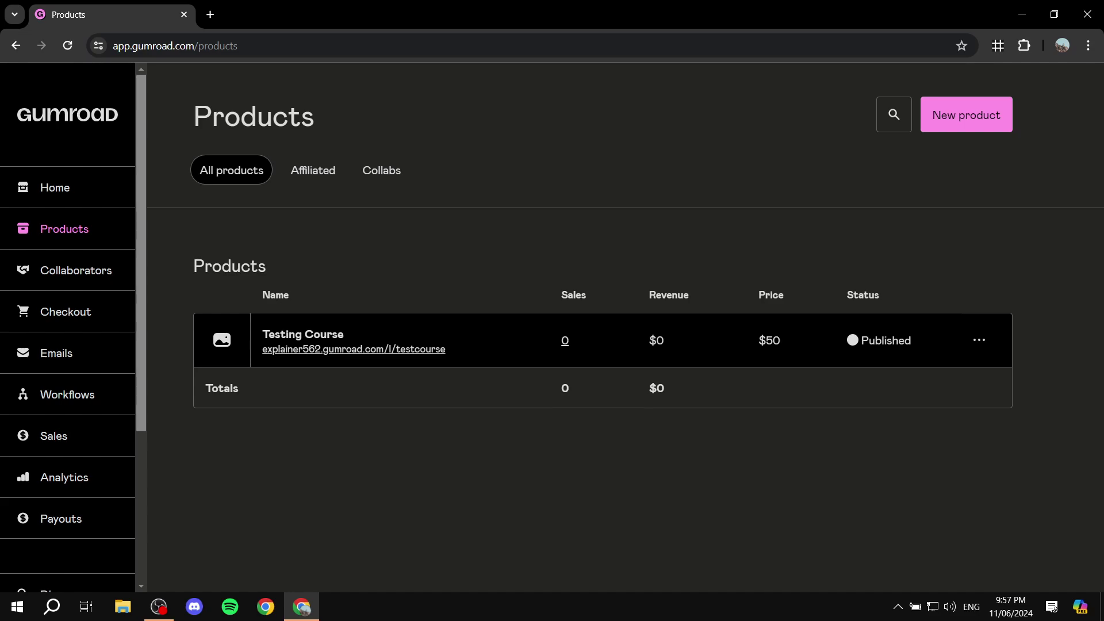
left_click(966, 115)
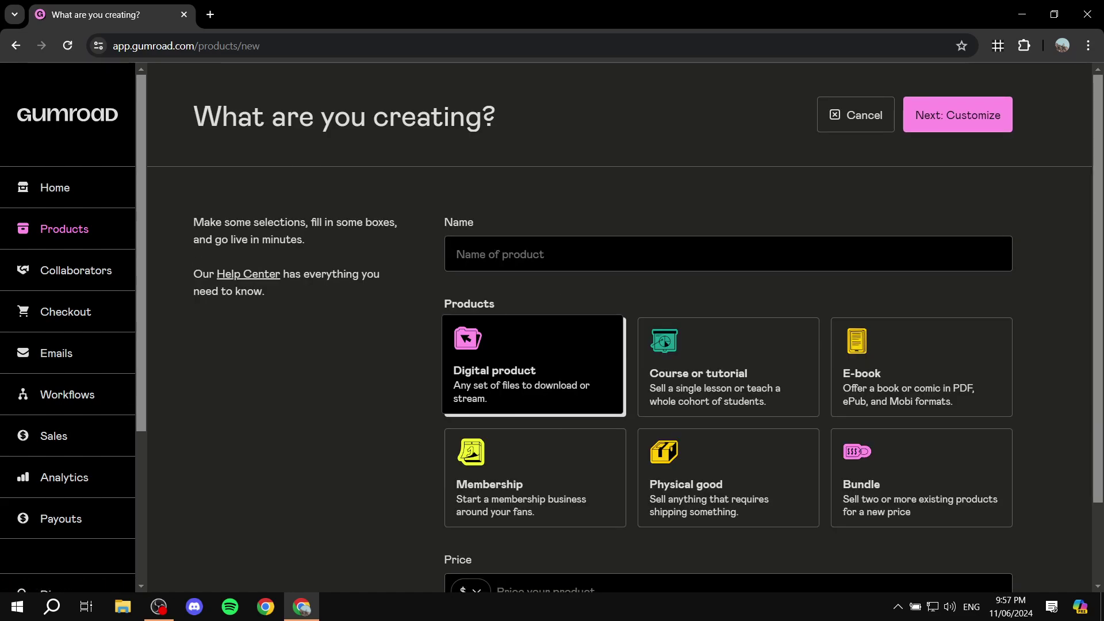
- Name the product 'Test product number 2' and make it a Course or tutorial
left_click(530, 254)
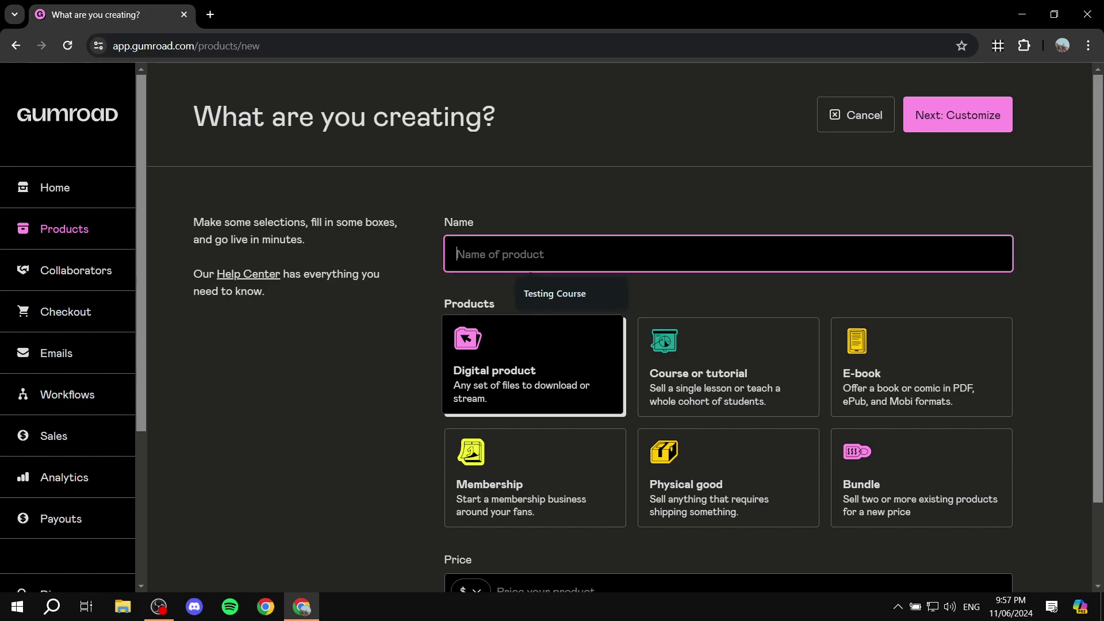
type("Test ")
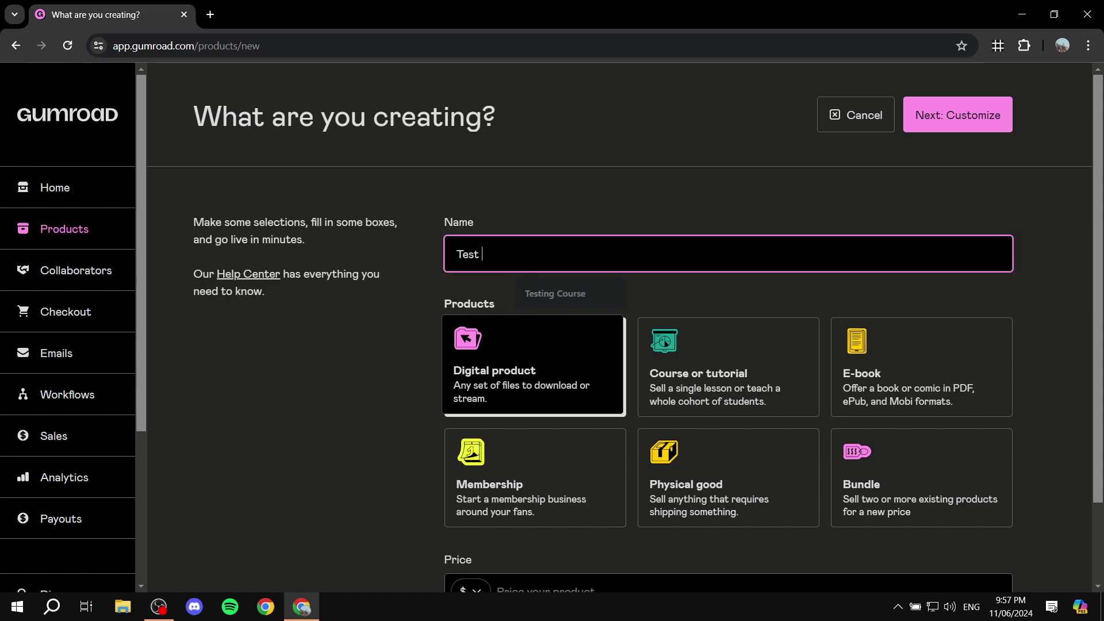
type("product number 2")
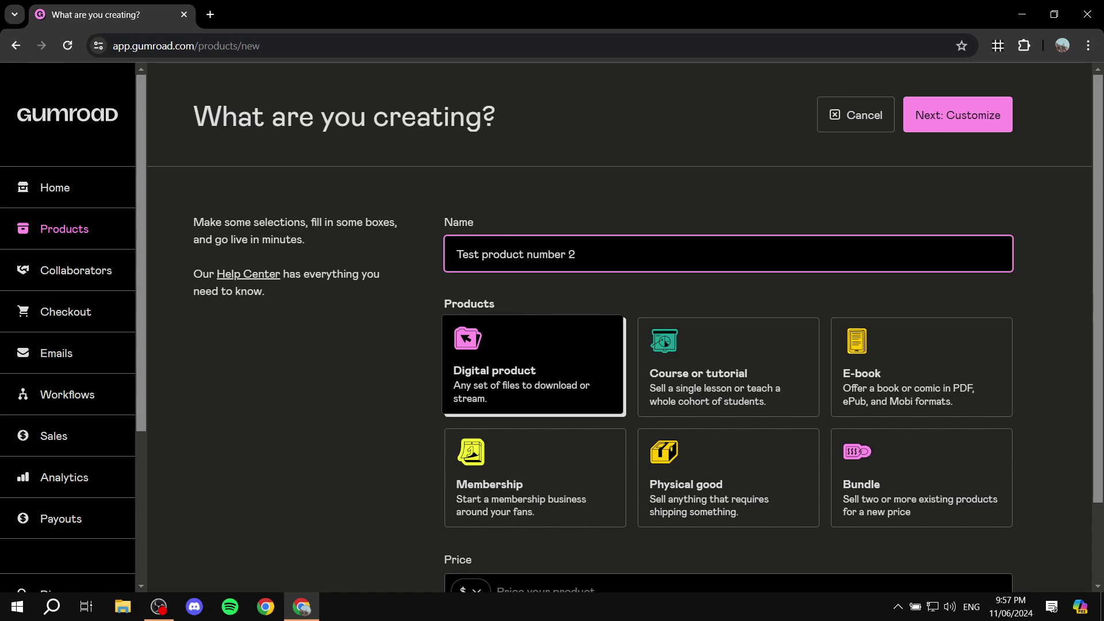
key("Tab")
scroll(619, 327, "down", 2)
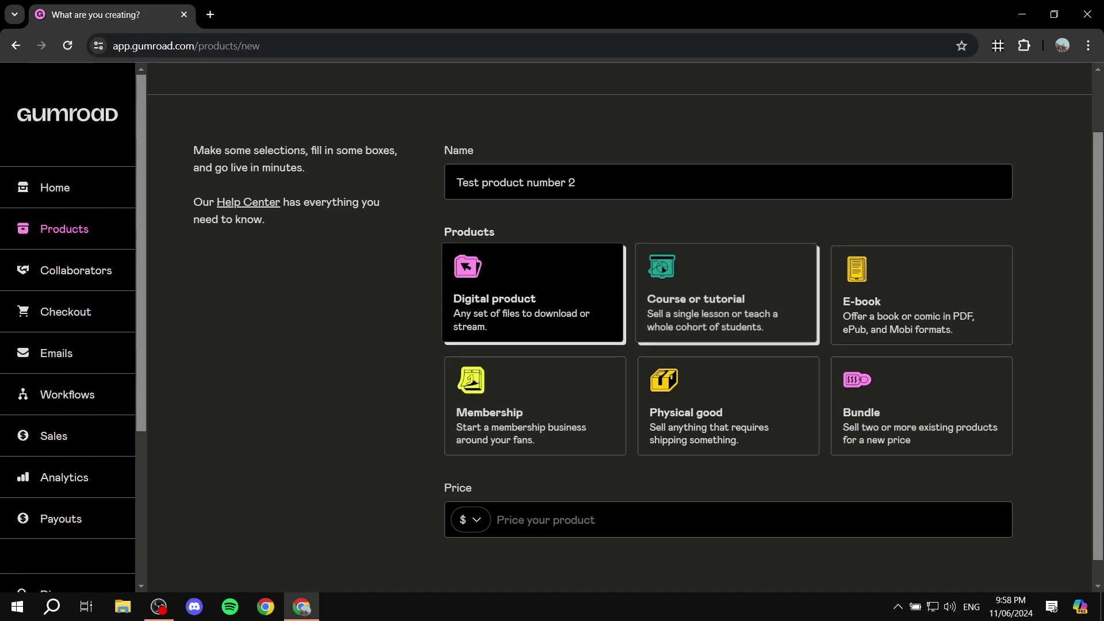
left_click(725, 293)
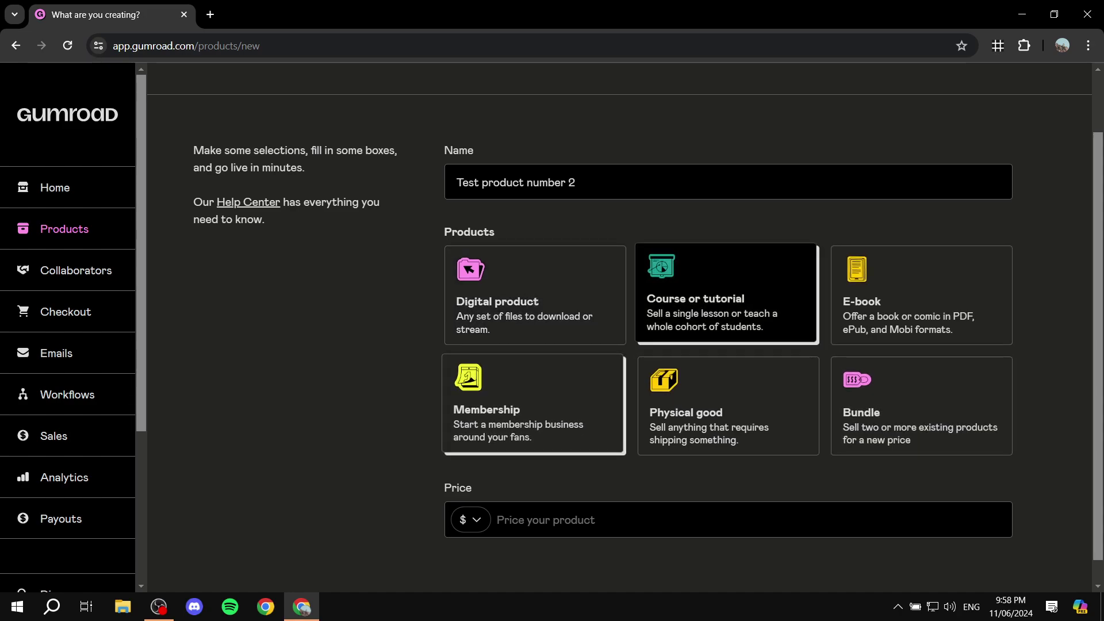
left_click(534, 294)
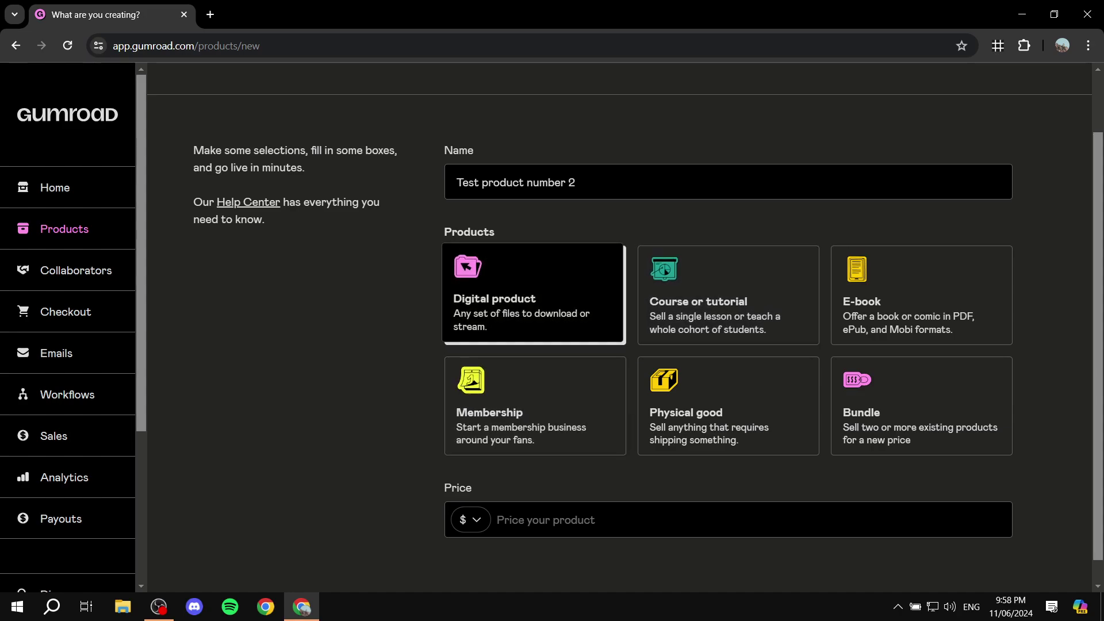
left_click(725, 293)
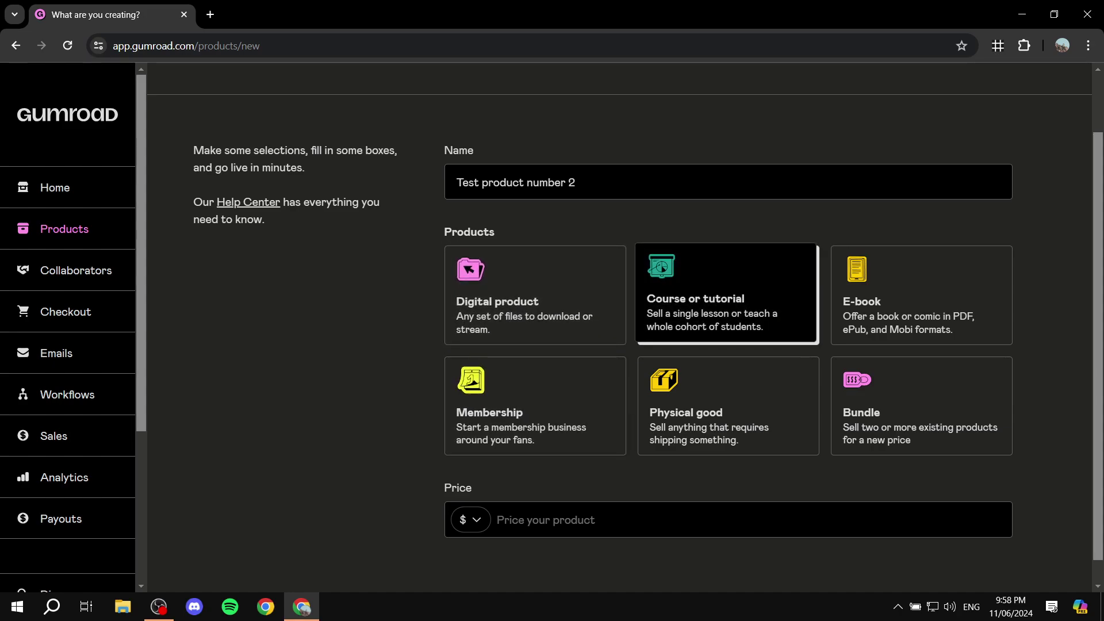
- Set the price to $57 and submit to create the product
left_click(546, 519)
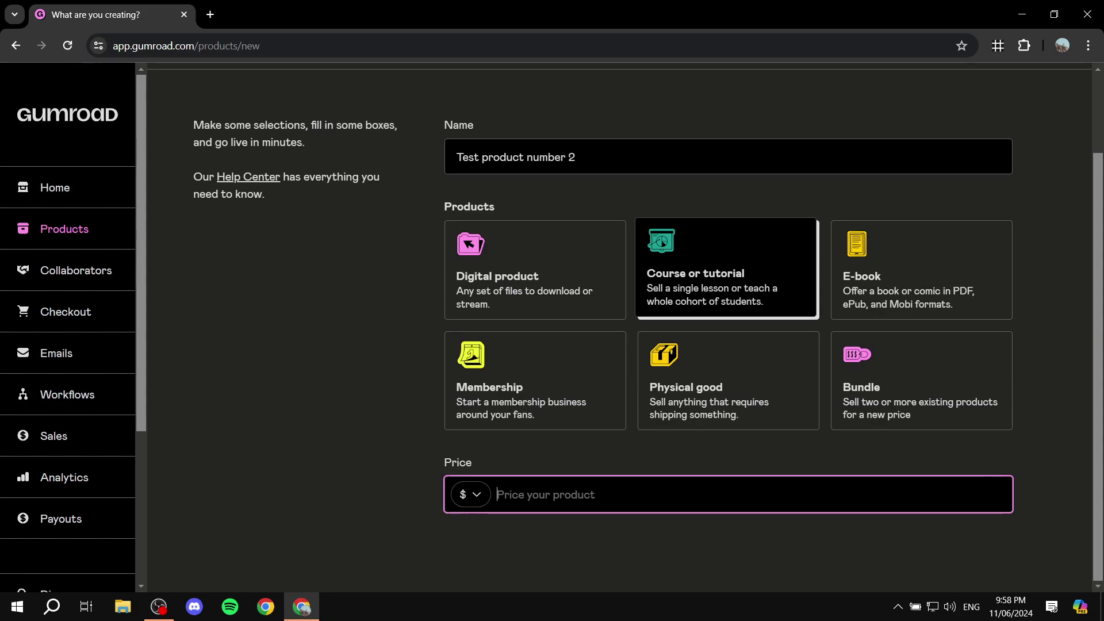
type("57")
key("Return")
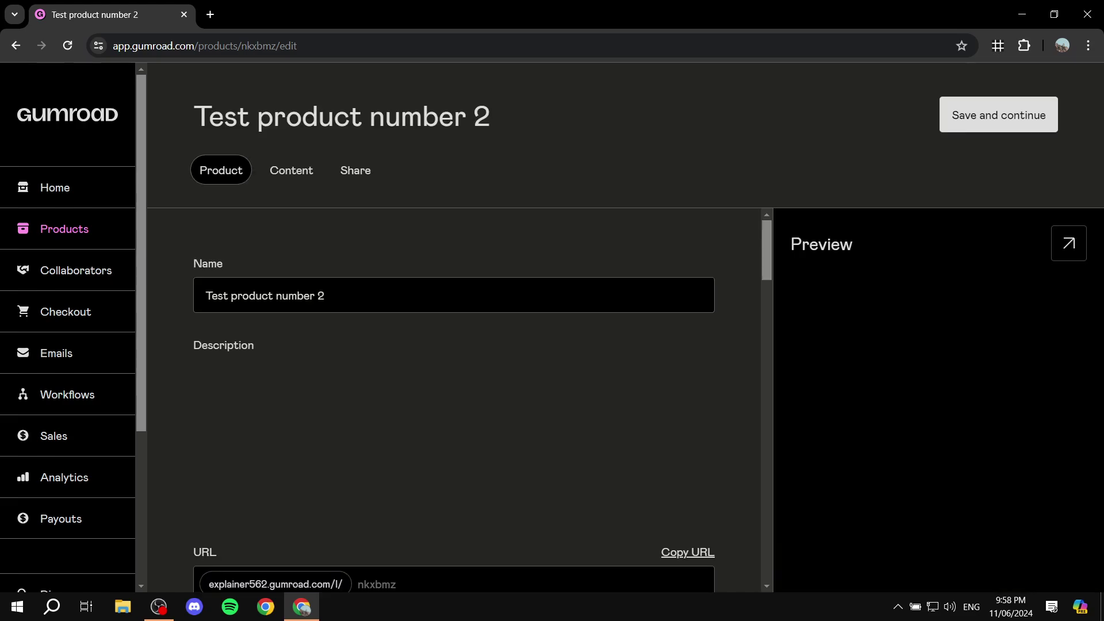
- In Pricing, turn on 'Allow customers to pay what they want'
scroll(454, 403, "down", 4)
scroll(454, 402, "up", 3)
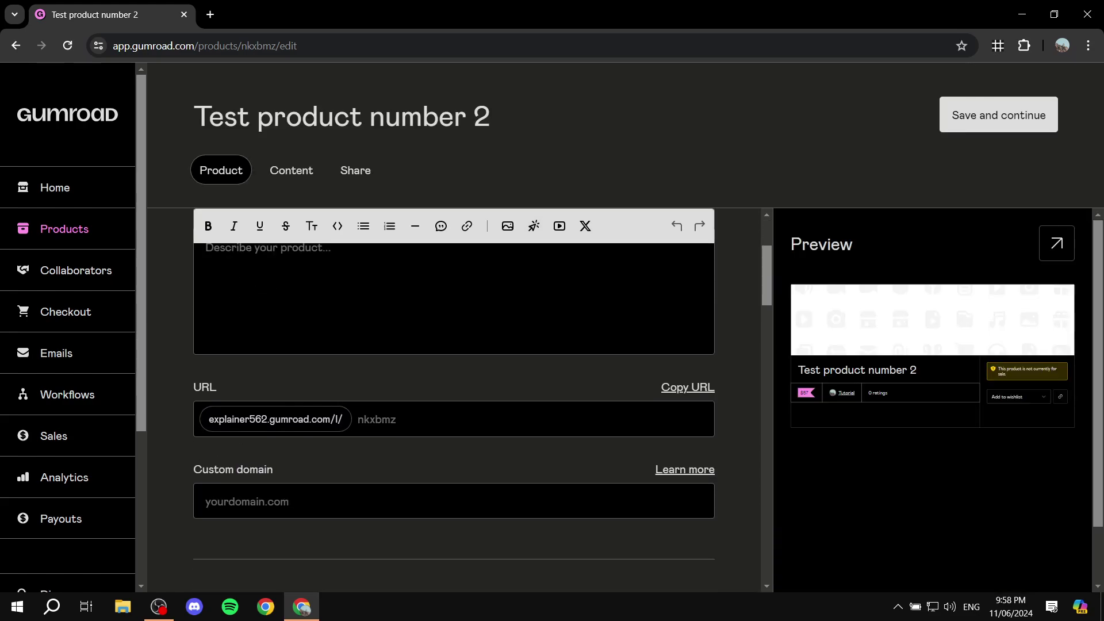
scroll(454, 402, "down", 4)
scroll(454, 402, "down", 10)
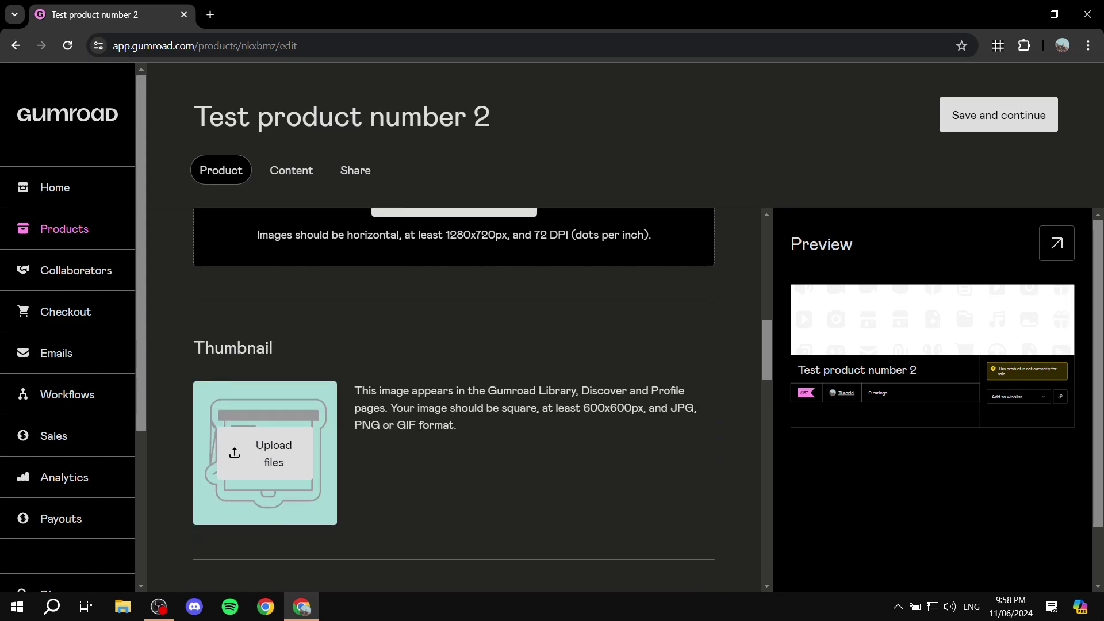
scroll(454, 402, "down", 10)
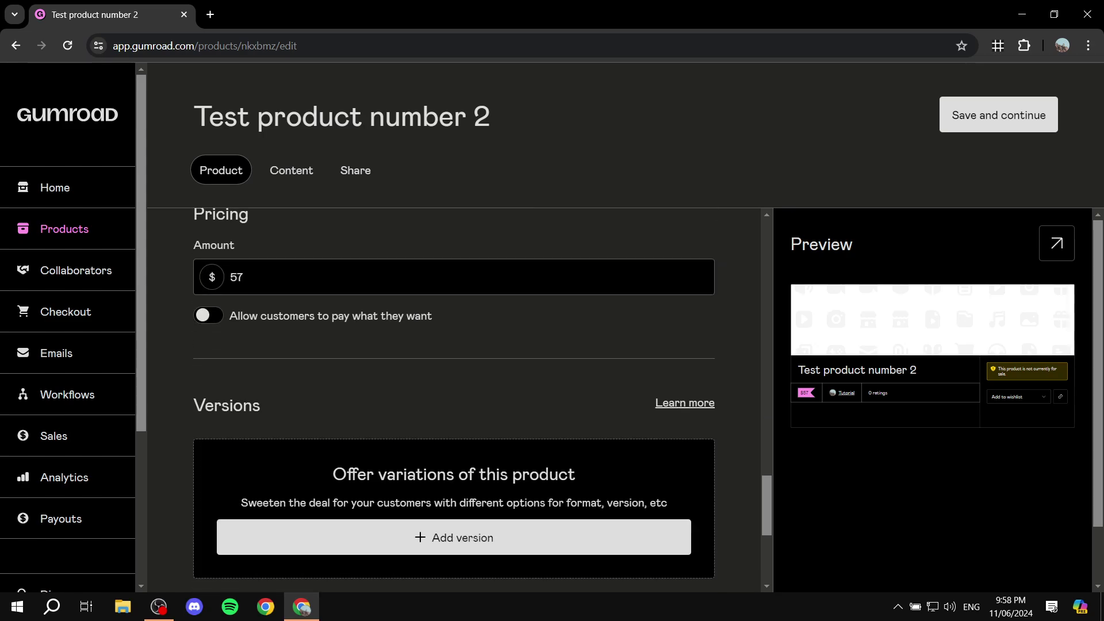
scroll(454, 403, "up", 5)
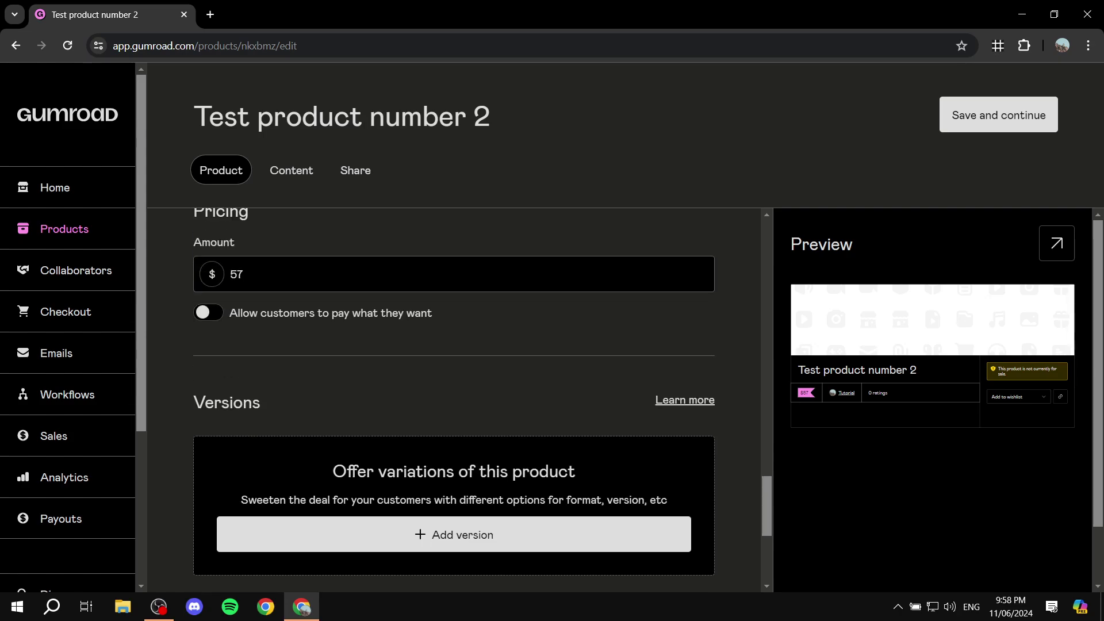
scroll(454, 403, "up", 3)
left_click(208, 456)
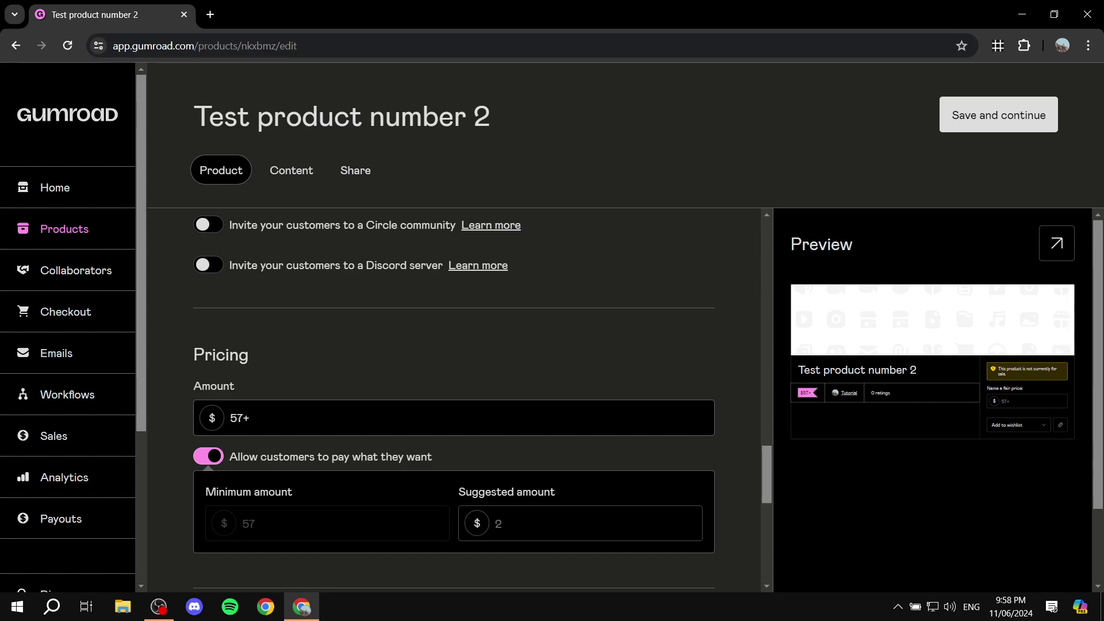
- Switch to the product's Content editor
scroll(454, 403, "up", 4)
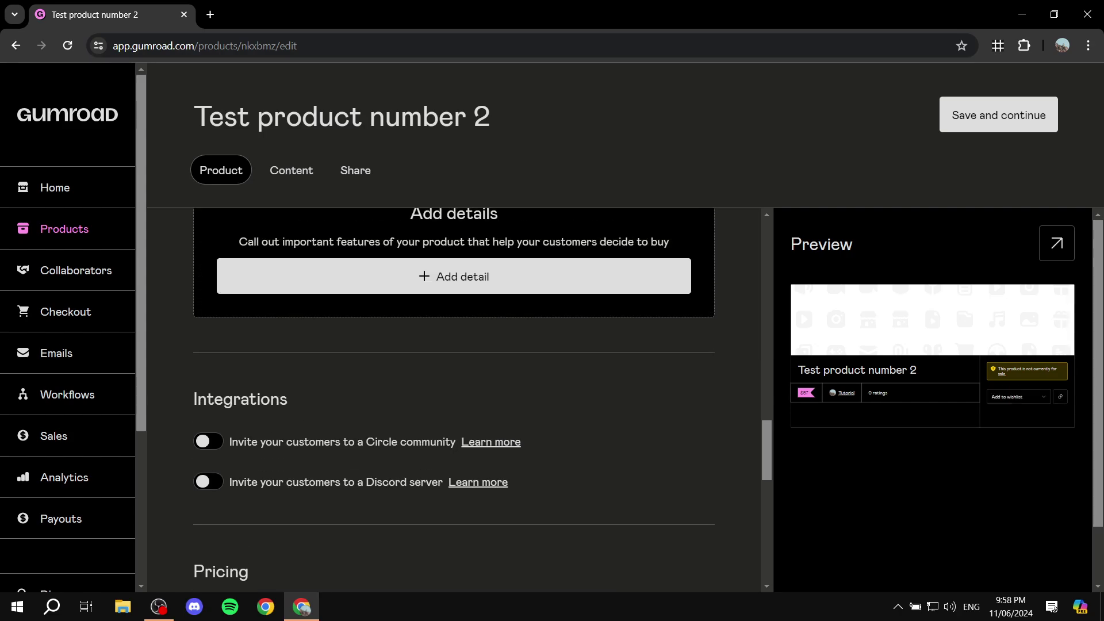
scroll(454, 403, "up", 6)
scroll(454, 403, "up", 5)
left_click(292, 170)
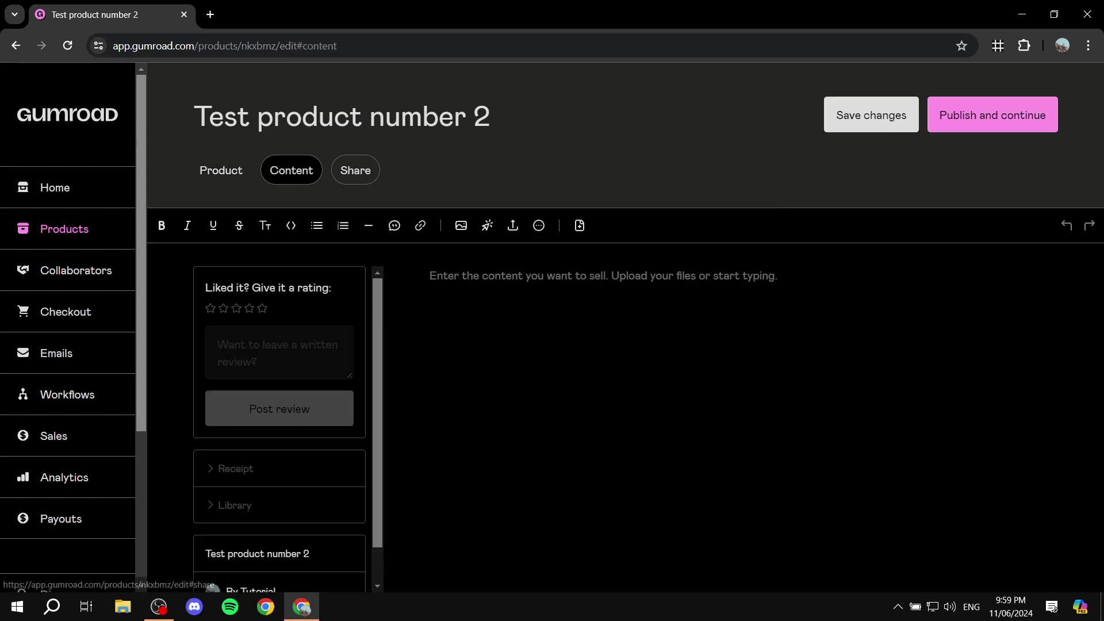
- Scroll through Test product number 2's Product tab, then go to the Home dashboard
left_click(221, 171)
scroll(283, 236, "down", 10)
scroll(284, 236, "down", 6)
scroll(454, 400, "up", 16)
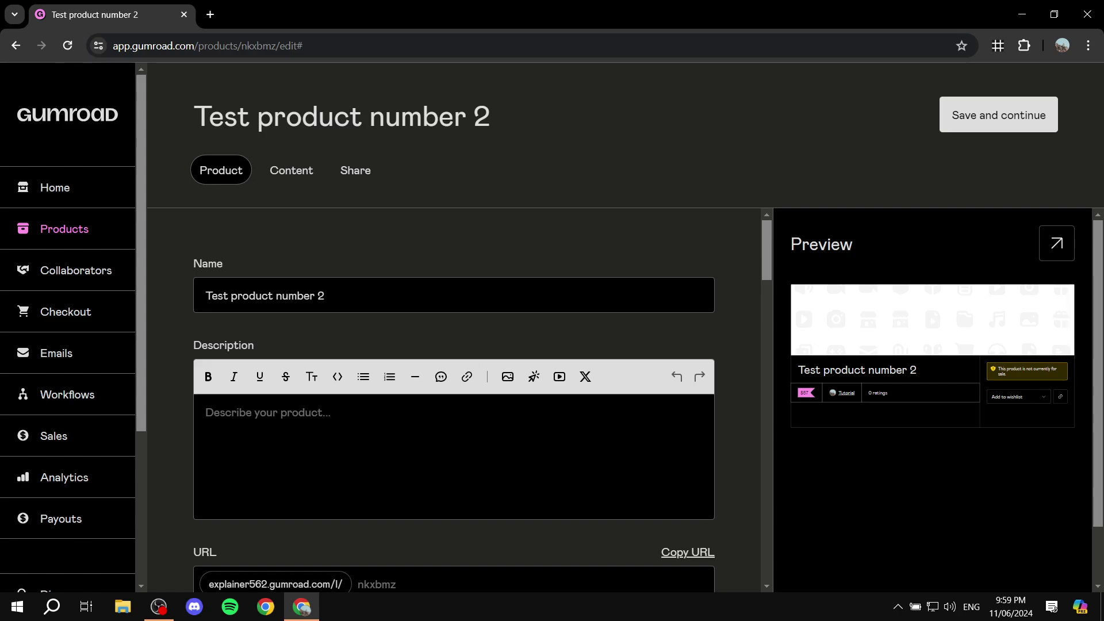
left_click(55, 188)
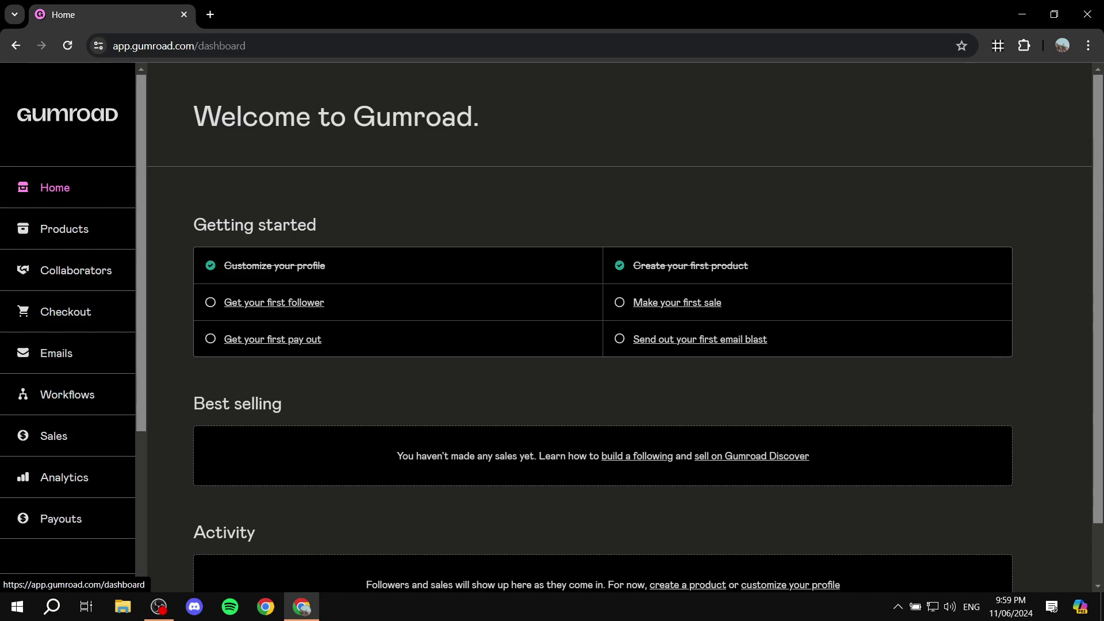
left_click(68, 114)
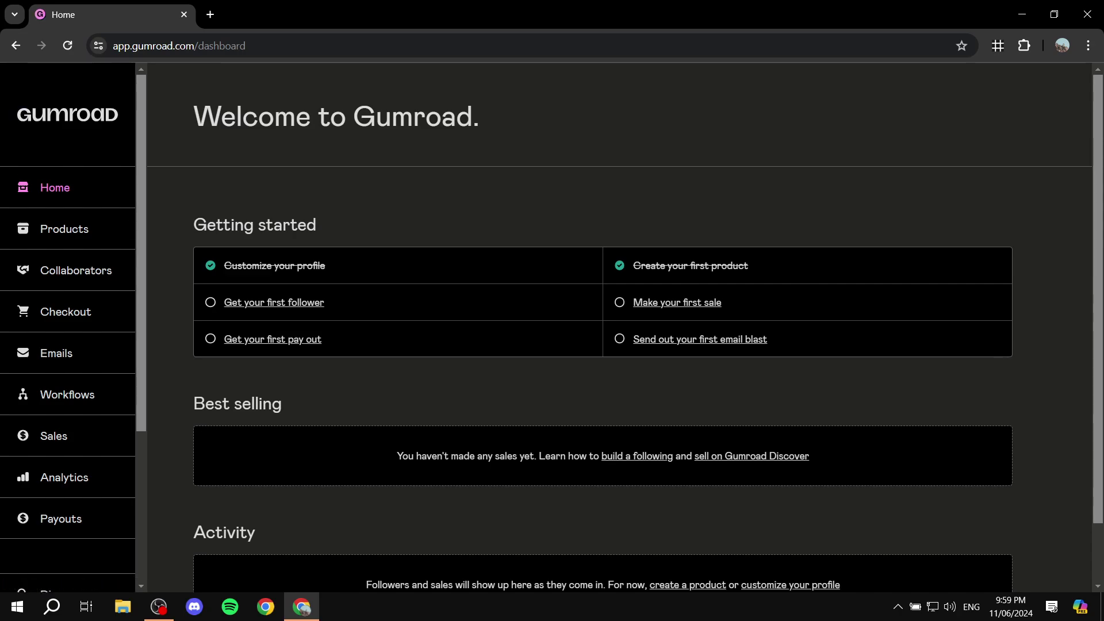
left_click_drag(193, 117, 480, 117)
left_click(479, 117)
scroll(625, 333, "down", 2)
scroll(625, 333, "up", 2)
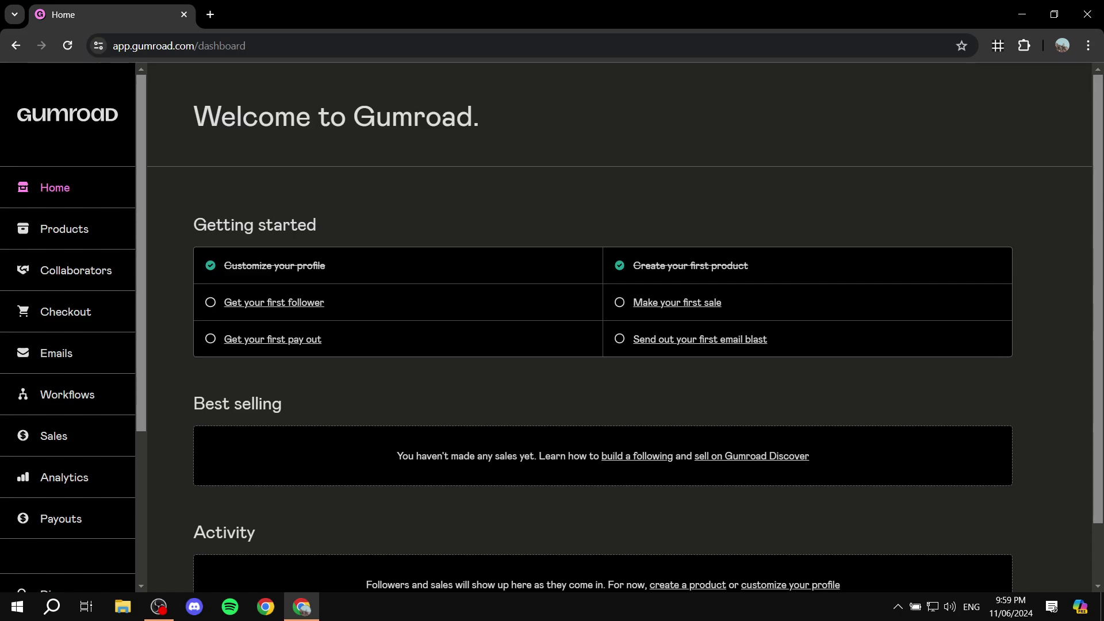